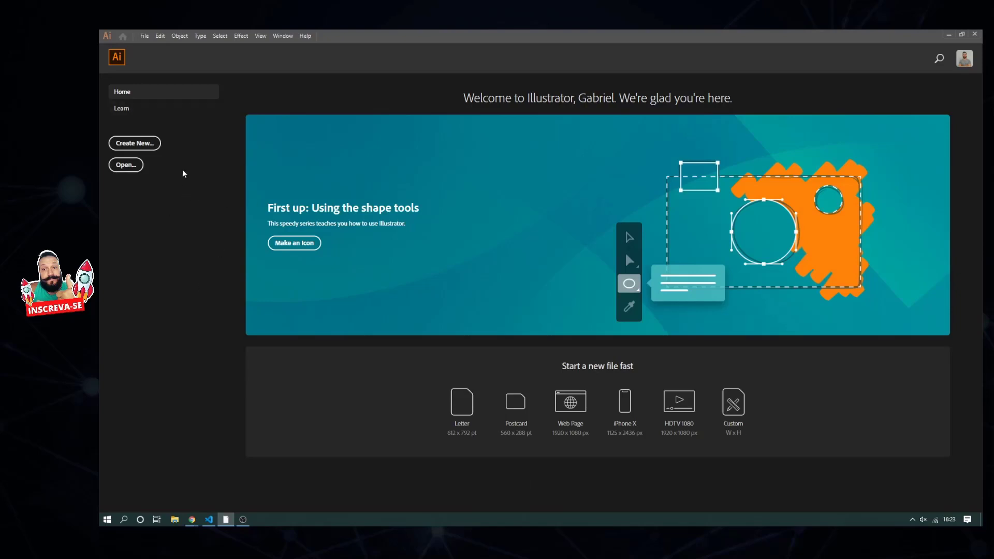
- Create a blank 1920 × 1080 px document from the Web-Large preset
{"action": "left_click", "coordinate": [136, 143]}
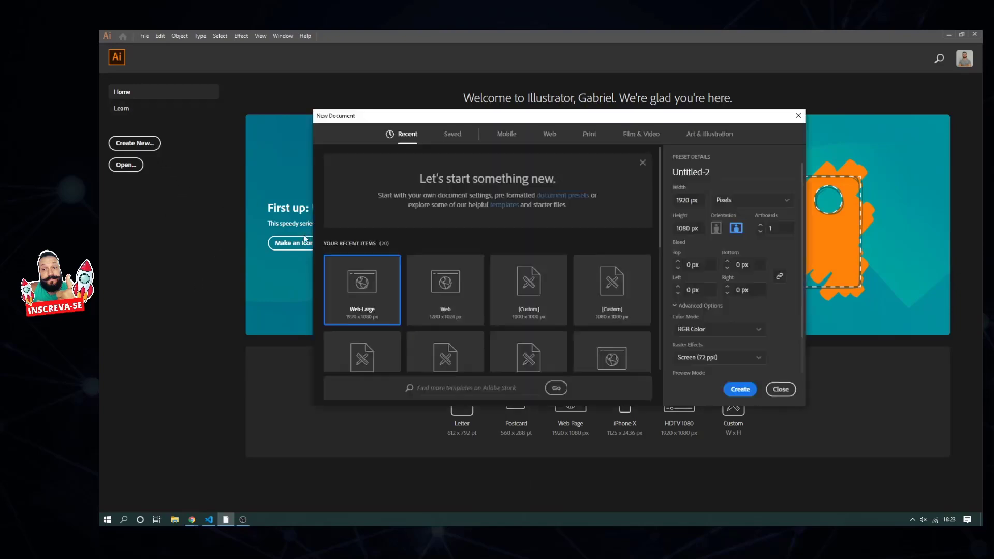
{"action": "left_click", "coordinate": [550, 136]}
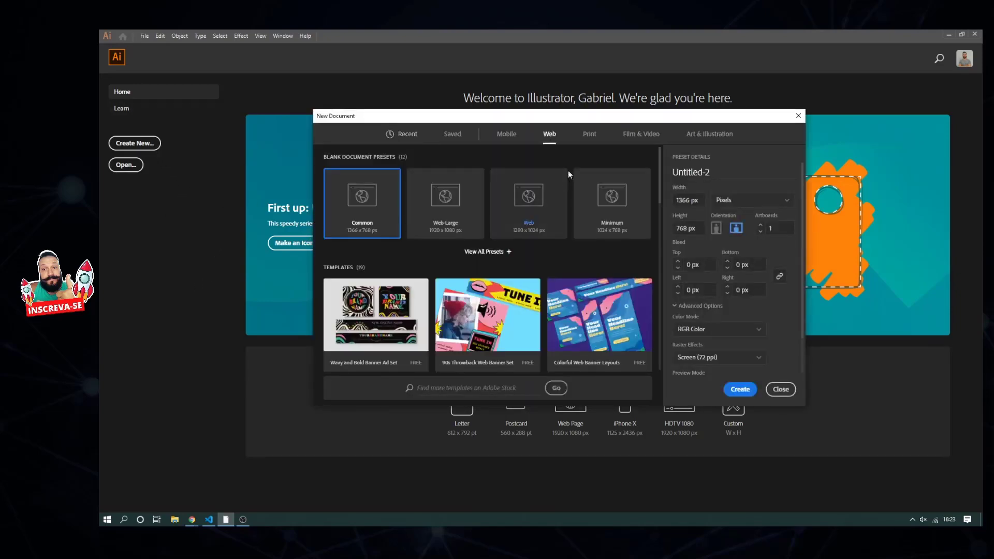
{"action": "left_click", "coordinate": [443, 230]}
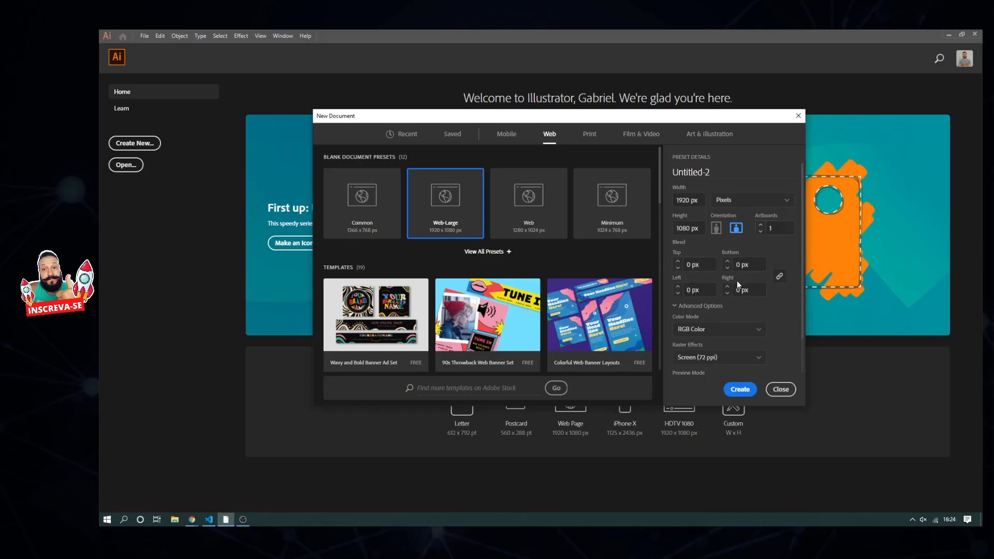
{"action": "scroll", "coordinate": [738, 284], "scroll_direction": "down", "scroll_amount": 2}
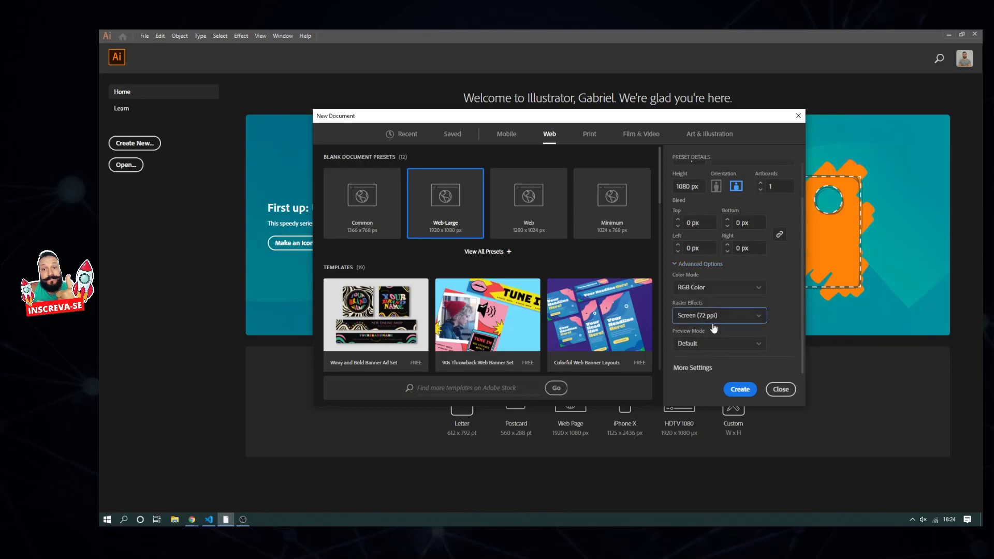
{"action": "left_click", "coordinate": [740, 390]}
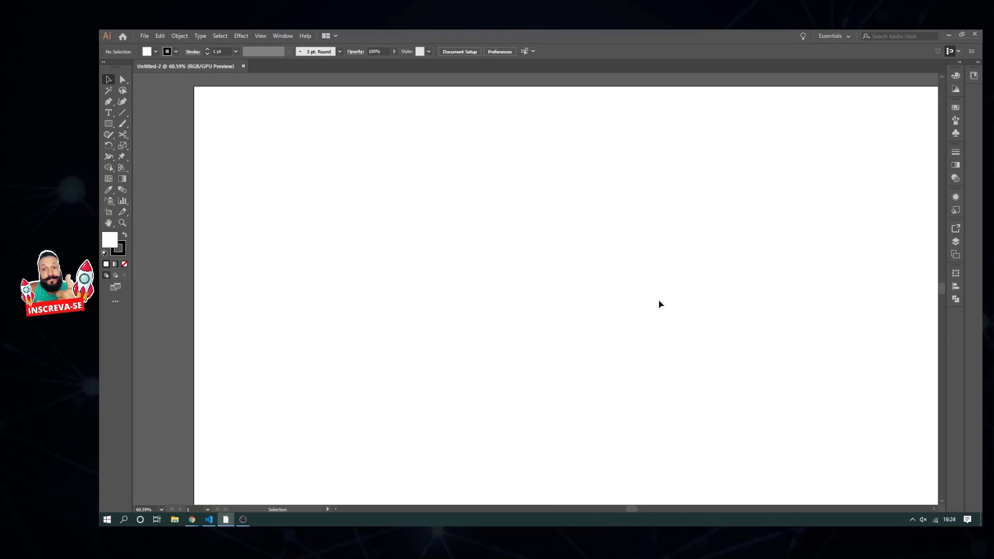
{"action": "key", "text": "ctrl+plus"}
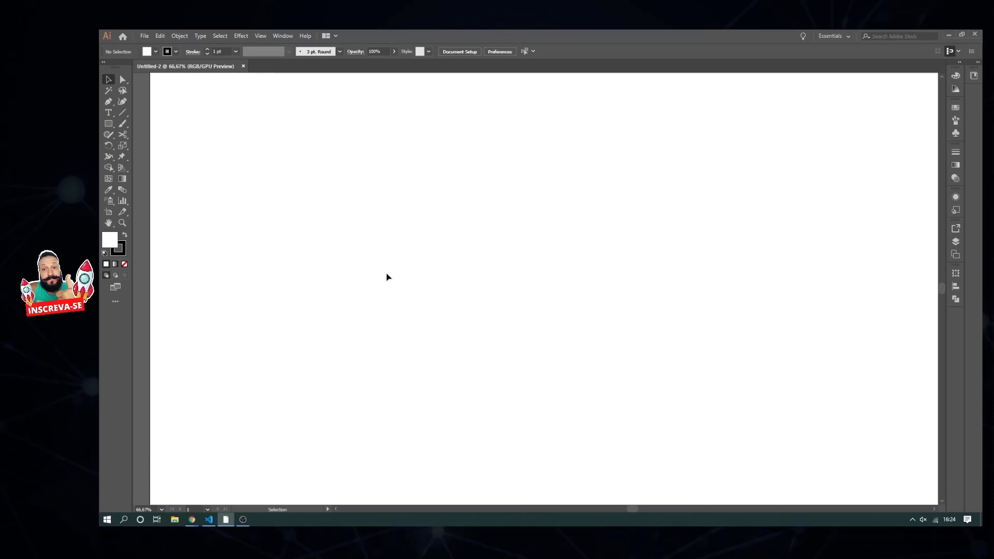
{"action": "key", "text": "ctrl+0"}
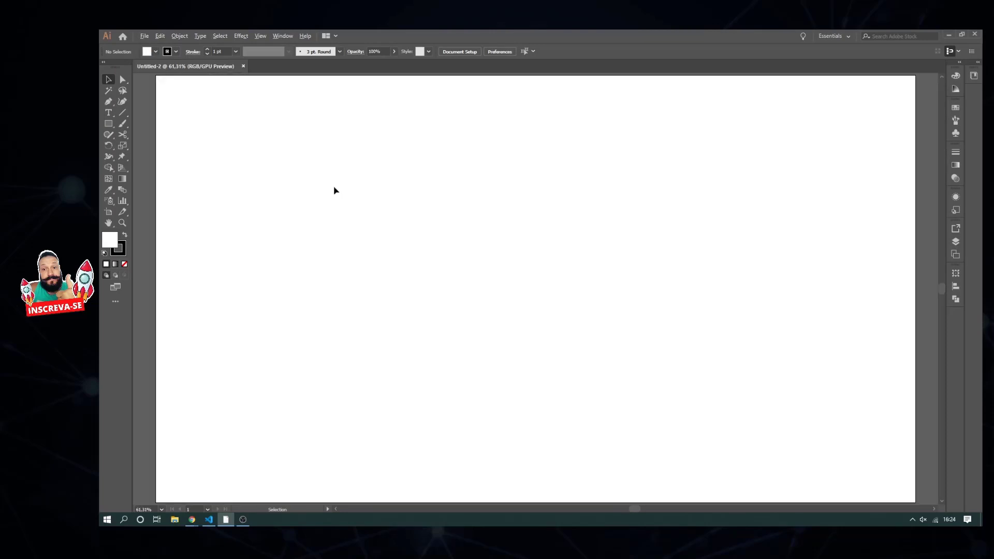
{"action": "scroll", "coordinate": [334, 191], "scroll_direction": "down", "scroll_amount": 1}
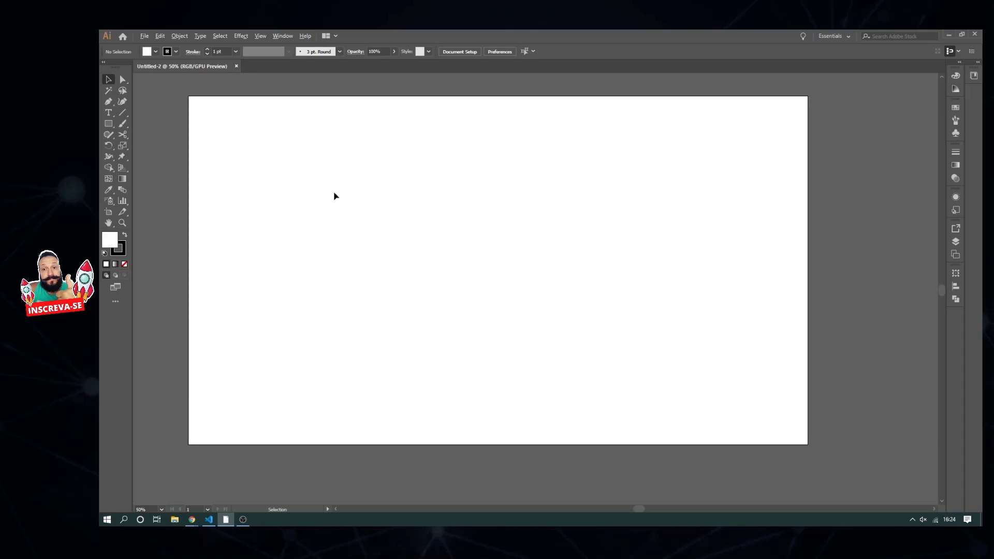
{"action": "scroll", "coordinate": [330, 206], "scroll_direction": "down", "scroll_amount": 2}
{"action": "scroll", "coordinate": [330, 206], "scroll_direction": "up", "scroll_amount": 3}
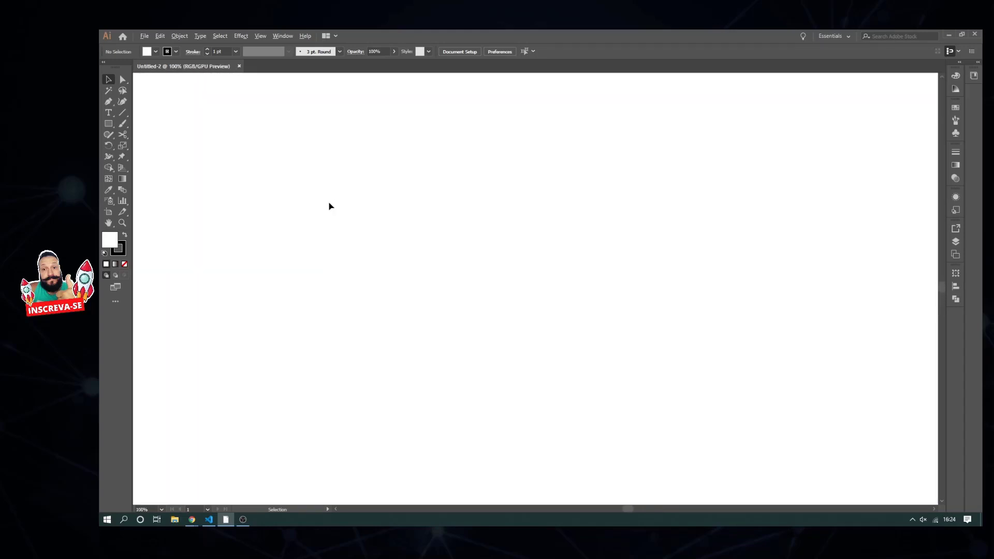
{"action": "scroll", "coordinate": [329, 207], "scroll_direction": "down", "scroll_amount": 2}
{"action": "scroll", "coordinate": [327, 209], "scroll_direction": "up", "scroll_amount": 1}
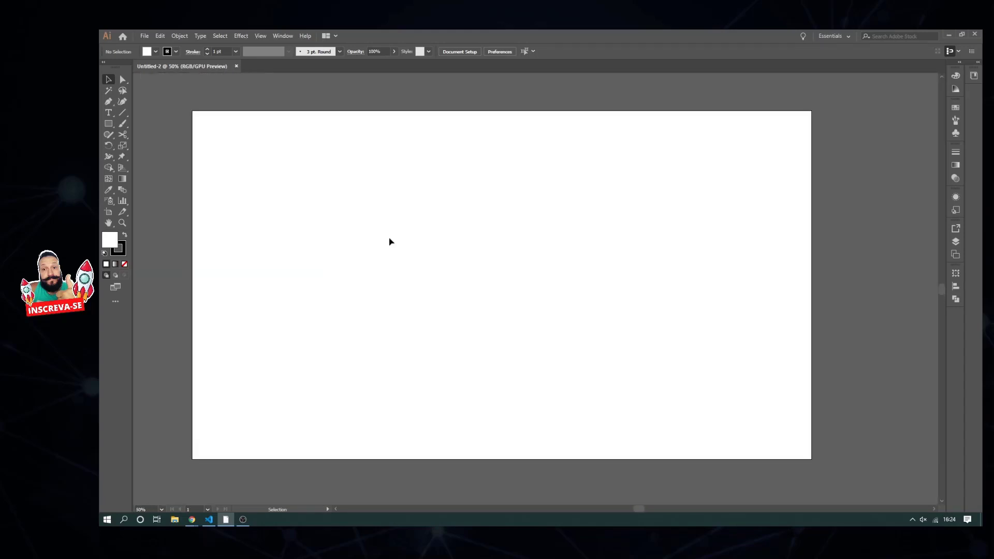
{"action": "key", "text": "space"}
{"action": "mouse_move", "coordinate": [333, 271]}
{"action": "left_mouse_down"}
{"action": "mouse_move", "coordinate": [382, 280]}
{"action": "mouse_move", "coordinate": [332, 275]}
{"action": "mouse_move", "coordinate": [395, 258]}
{"action": "mouse_move", "coordinate": [379, 260]}
{"action": "left_mouse_up"}
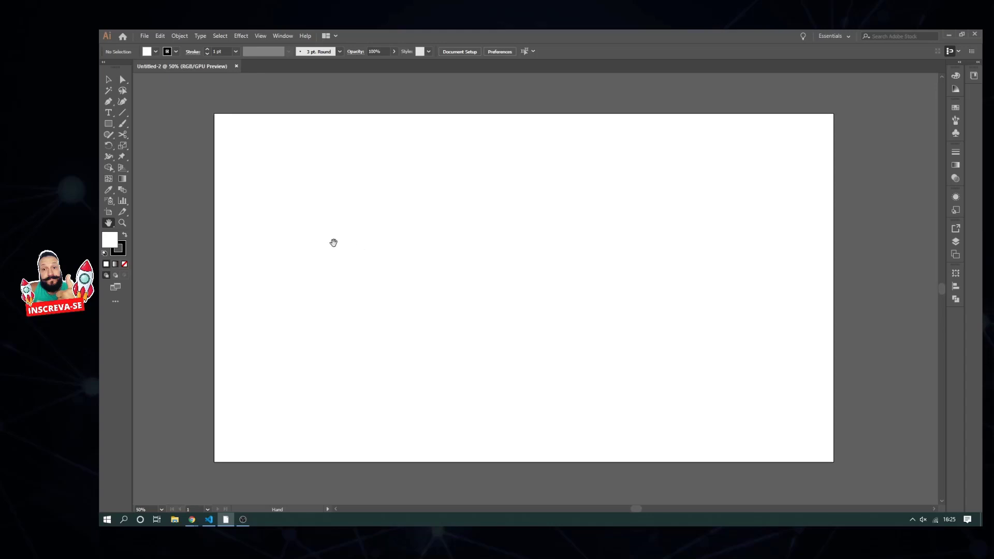
- Place twitter-logo.jpg into the document
{"action": "left_click", "coordinate": [144, 35]}
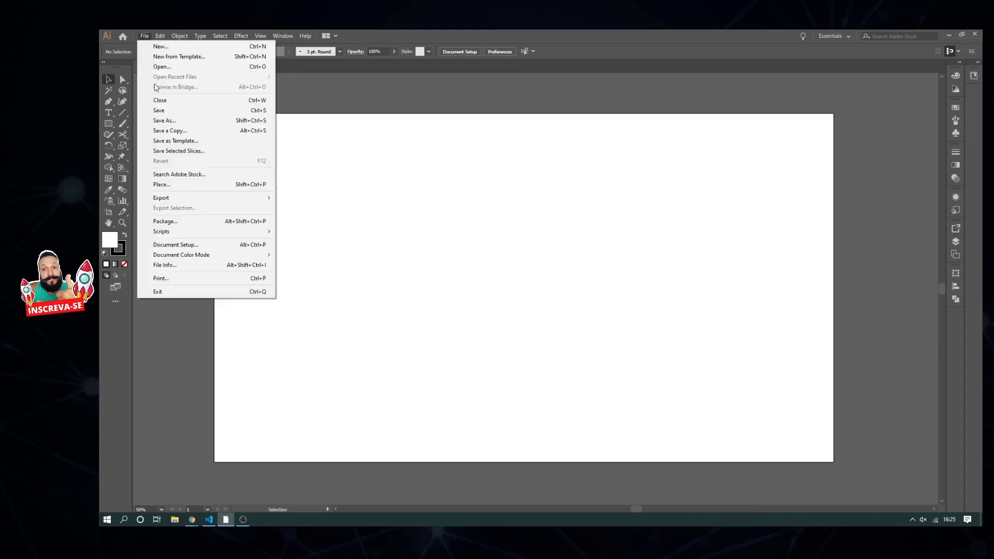
{"action": "left_click", "coordinate": [211, 185]}
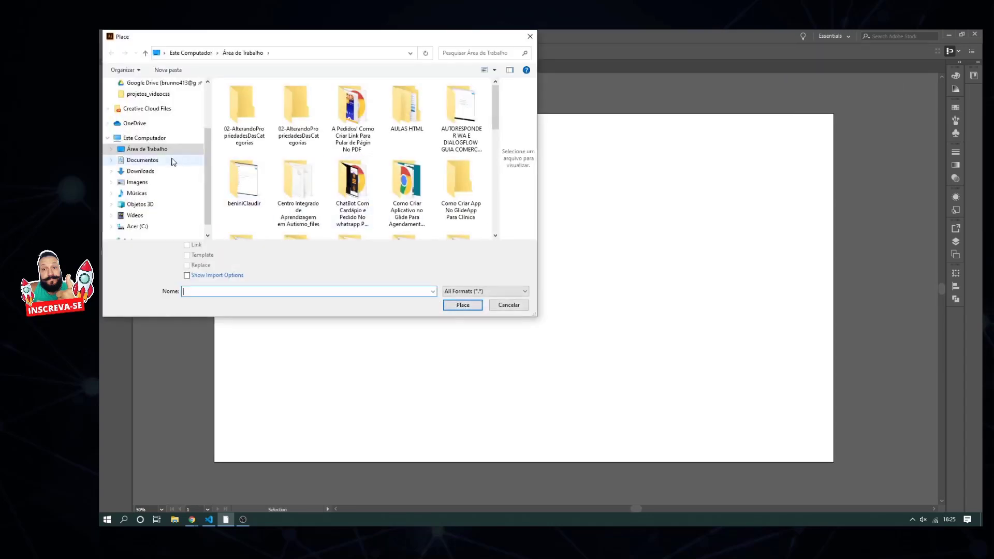
{"action": "scroll", "coordinate": [352, 155], "scroll_direction": "down", "scroll_amount": 10}
{"action": "left_click", "coordinate": [407, 150]}
{"action": "left_click", "coordinate": [462, 306]}
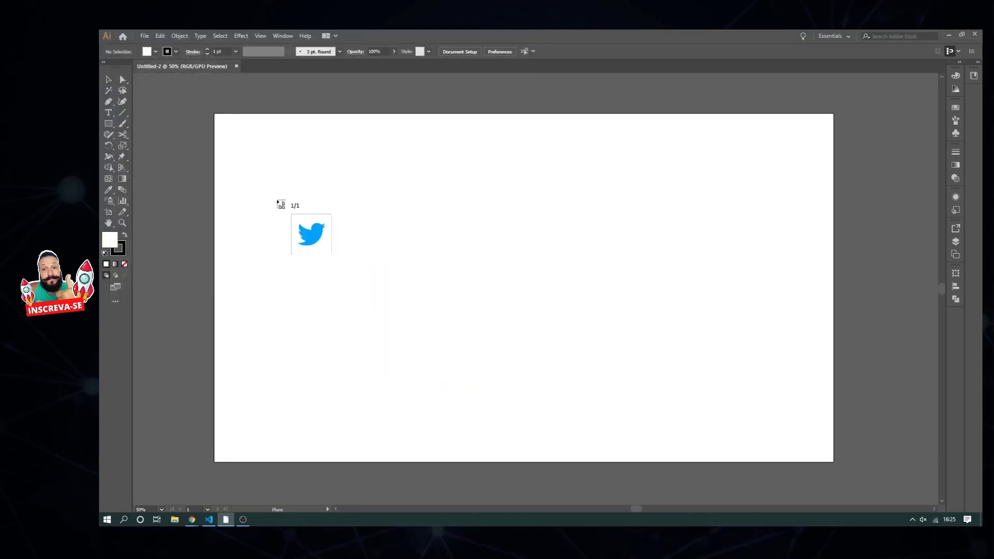
- Size the placed logo and centre it horizontally and vertically on the artboard
{"action": "left_click_drag", "start_coordinate": [343, 145], "coordinate": [681, 384]}
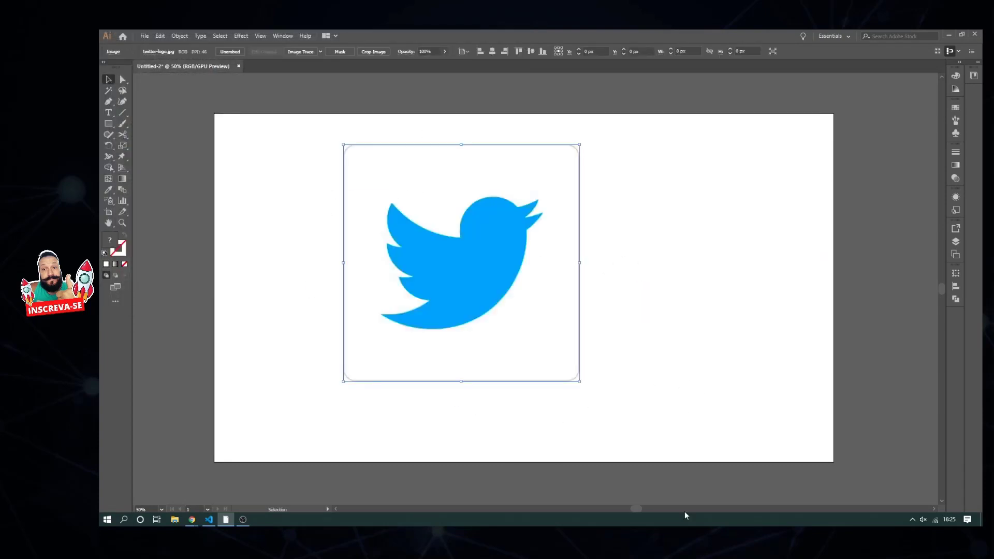
{"action": "mouse_move", "coordinate": [469, 280]}
{"action": "left_mouse_down"}
{"action": "mouse_move", "coordinate": [477, 295]}
{"action": "mouse_move", "coordinate": [498, 263]}
{"action": "left_mouse_up"}
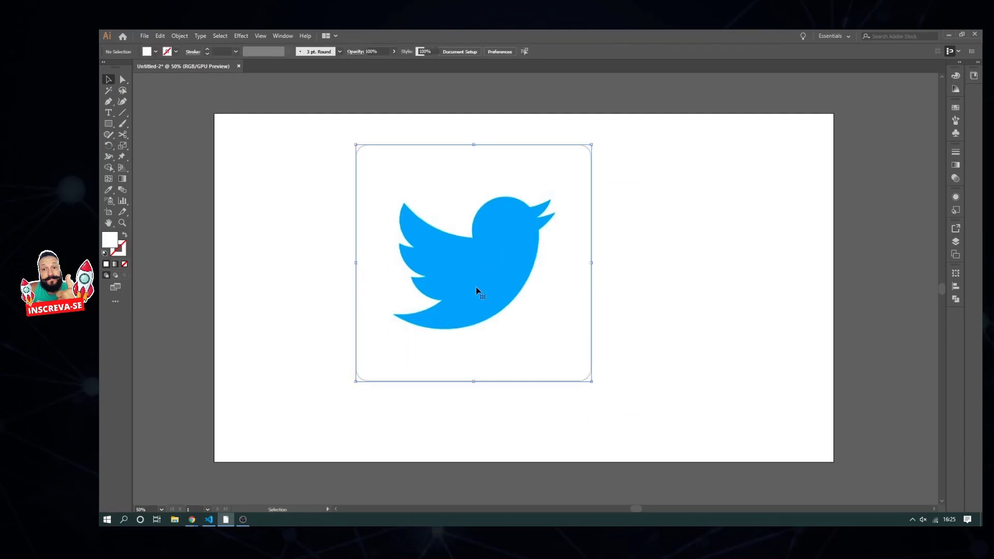
{"action": "left_click", "coordinate": [492, 51]}
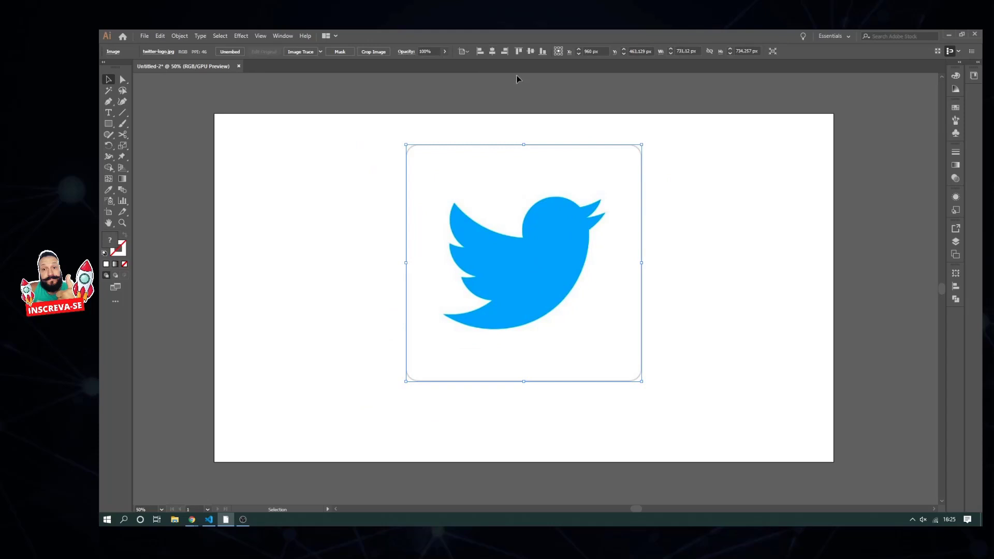
{"action": "left_click", "coordinate": [531, 51]}
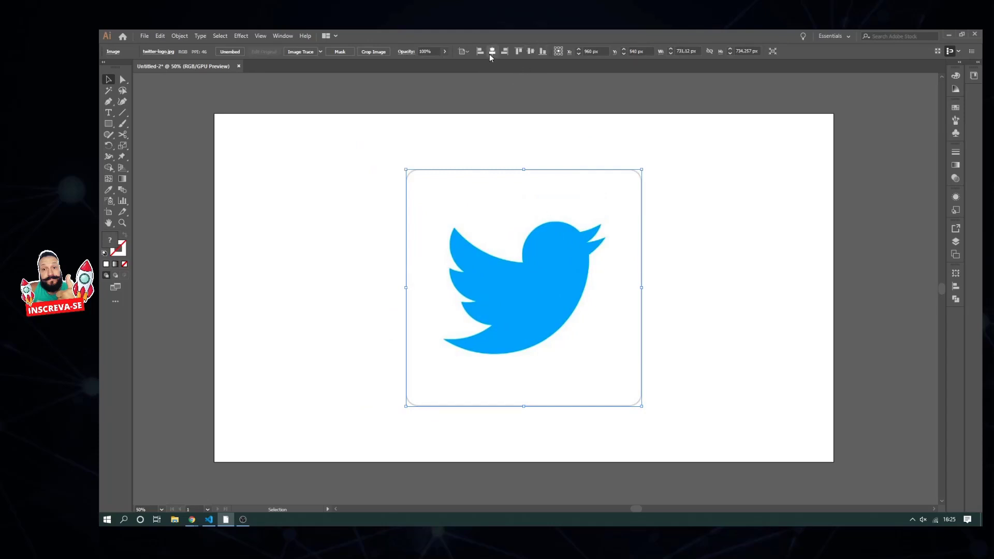
{"action": "left_click", "coordinate": [956, 288]}
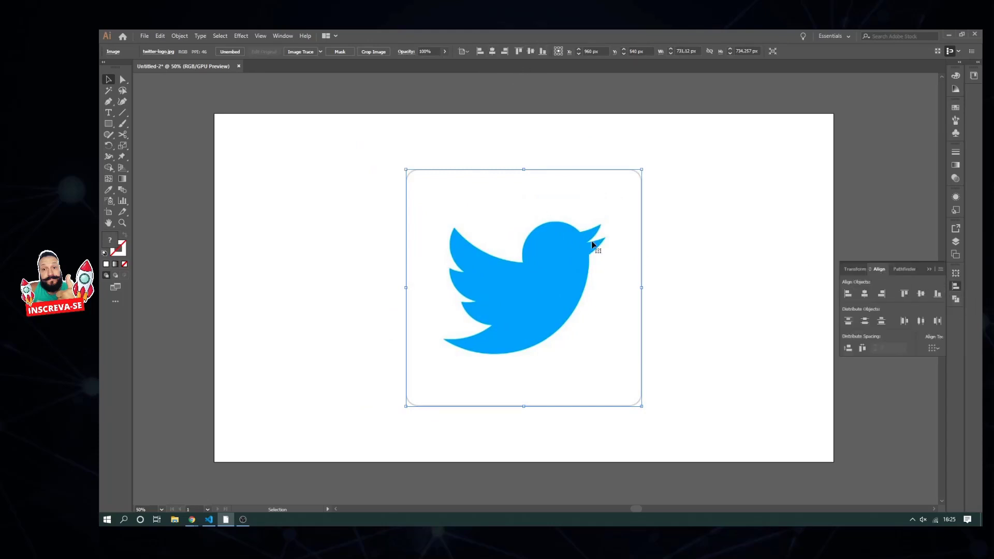
{"action": "left_click", "coordinate": [721, 362]}
{"action": "left_click_drag", "start_coordinate": [617, 313], "coordinate": [624, 305]}
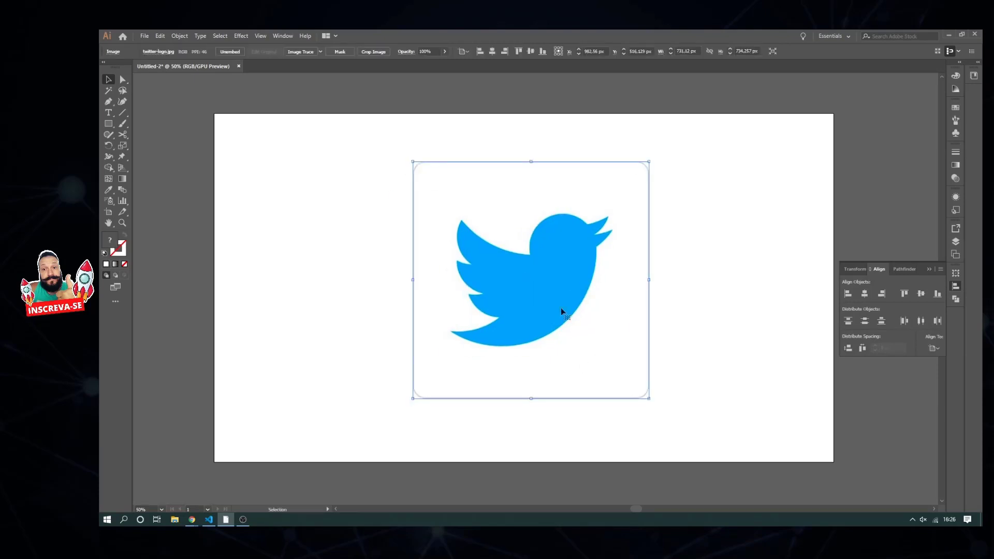
{"action": "left_click_drag", "start_coordinate": [561, 311], "coordinate": [566, 301]}
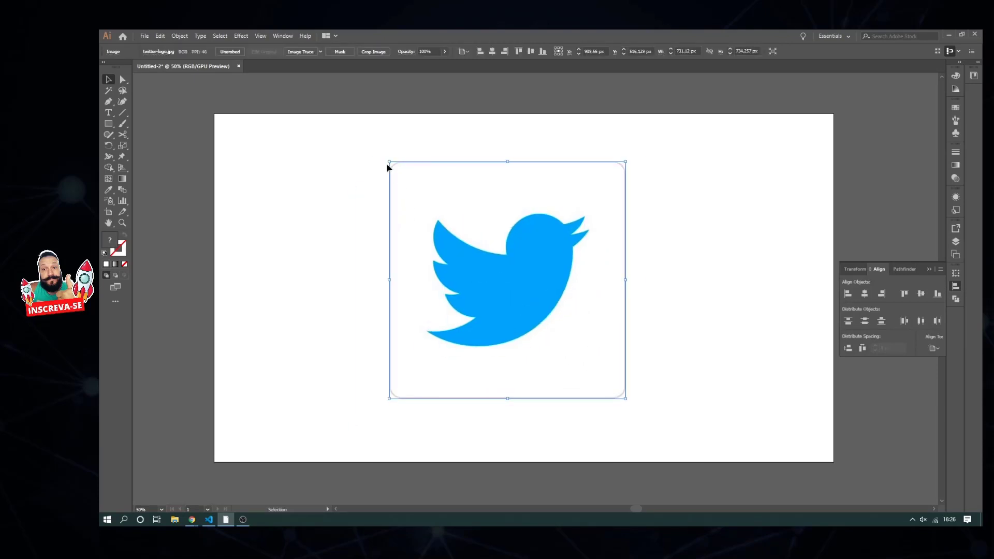
- Enlarge the logo slightly from its top-left corner, undoing unwanted resizes
{"action": "left_click_drag", "start_coordinate": [389, 162], "coordinate": [333, 127]}
{"action": "left_click_drag", "start_coordinate": [503, 284], "coordinate": [526, 304]}
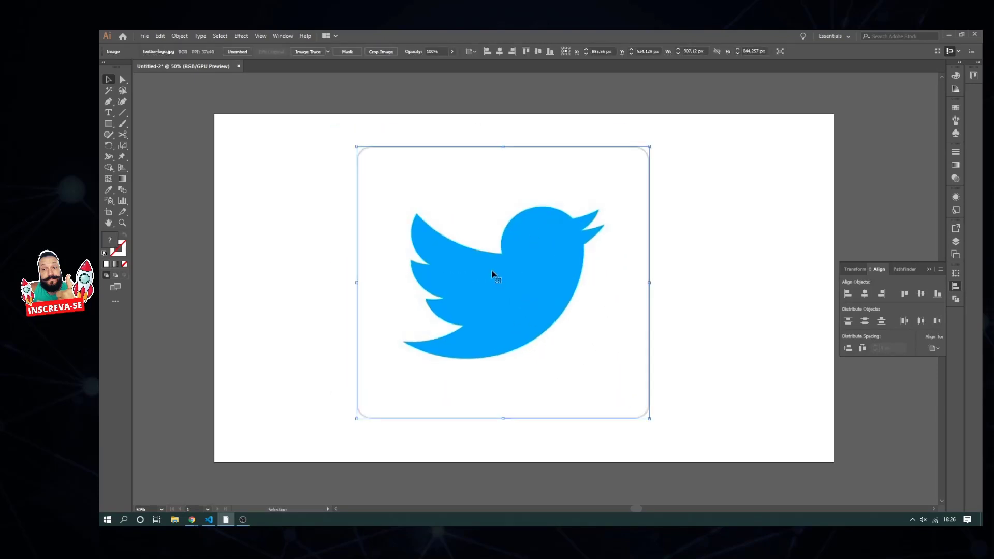
{"action": "key", "text": "ctrl+z"}
{"action": "key", "text": "ctrl+z"}
{"action": "left_click_drag", "start_coordinate": [389, 162], "coordinate": [378, 157]}
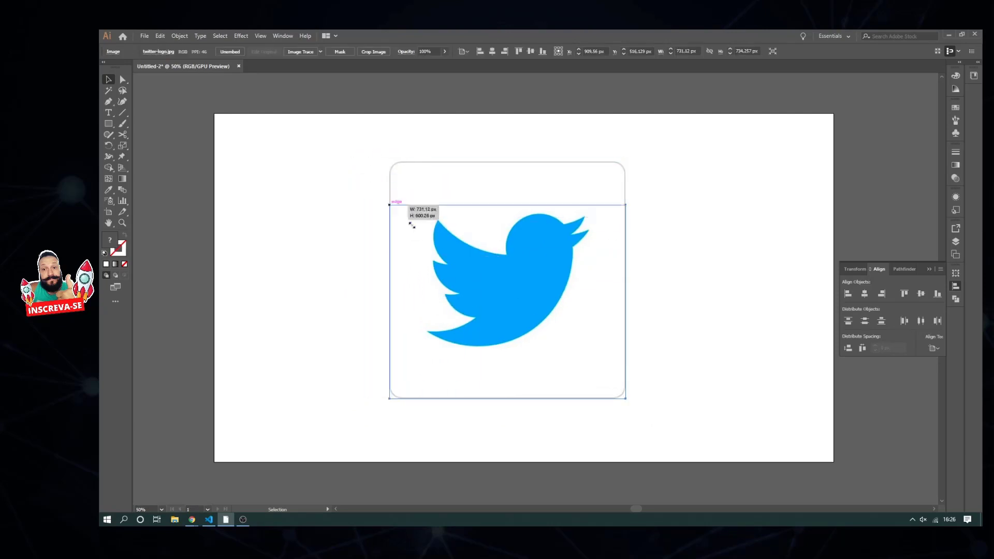
{"action": "left_click_drag", "start_coordinate": [379, 157], "coordinate": [347, 214]}
{"action": "left_click", "coordinate": [704, 302]}
{"action": "left_click", "coordinate": [531, 314]}
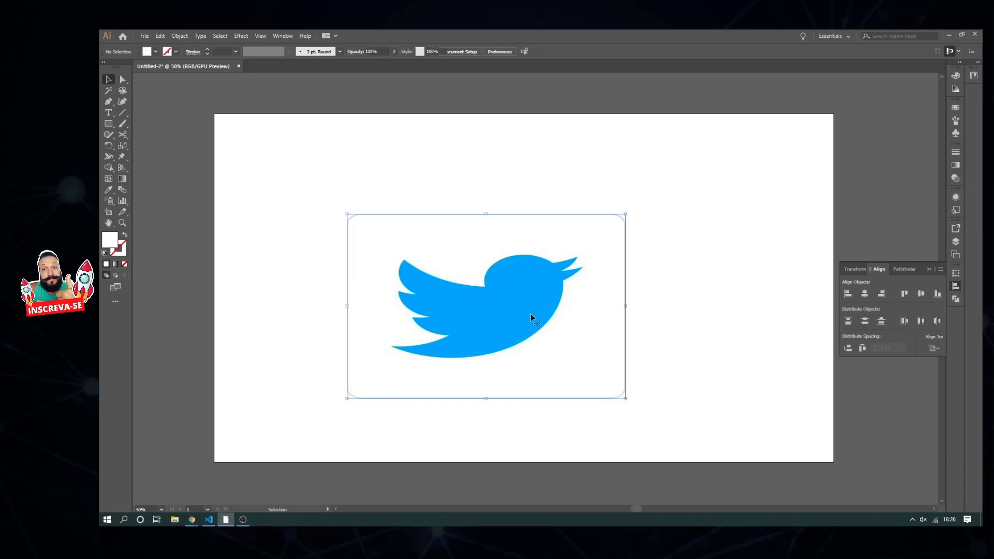
{"action": "key", "text": "ctrl+z"}
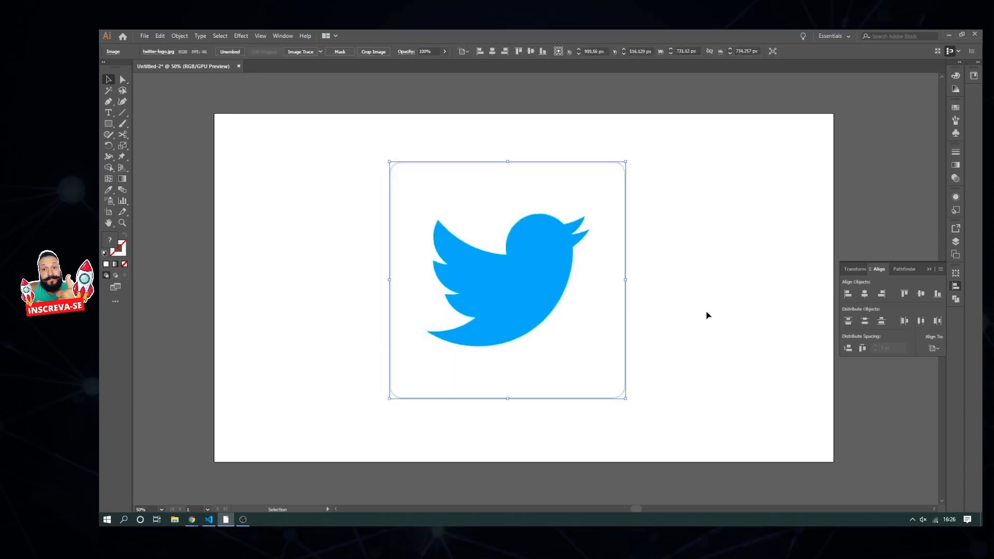
{"action": "left_click", "coordinate": [707, 315]}
- Shrink the logo from its top-left corner and recentre it on the artboard
{"action": "left_click", "coordinate": [400, 173]}
{"action": "mouse_move", "coordinate": [390, 162]}
{"action": "left_mouse_down"}
{"action": "mouse_move", "coordinate": [416, 182]}
{"action": "mouse_move", "coordinate": [496, 163]}
{"action": "mouse_move", "coordinate": [477, 162]}
{"action": "mouse_move", "coordinate": [444, 188]}
{"action": "mouse_move", "coordinate": [508, 271]}
{"action": "mouse_move", "coordinate": [362, 206]}
{"action": "mouse_move", "coordinate": [271, 149]}
{"action": "mouse_move", "coordinate": [381, 211]}
{"action": "mouse_move", "coordinate": [260, 182]}
{"action": "mouse_move", "coordinate": [196, 106]}
{"action": "mouse_move", "coordinate": [209, 150]}
{"action": "left_mouse_up"}
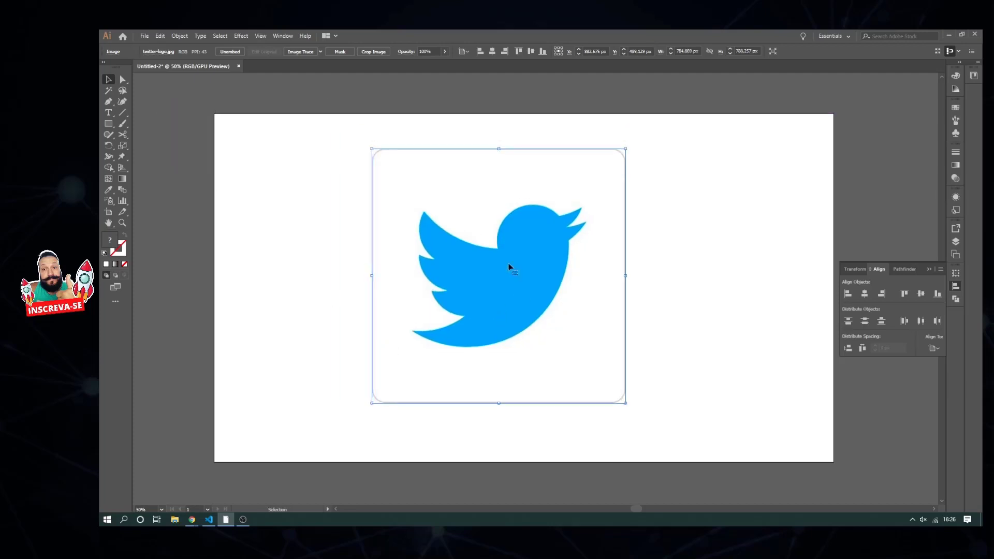
{"action": "left_click", "coordinate": [530, 51]}
{"action": "left_click", "coordinate": [492, 52]}
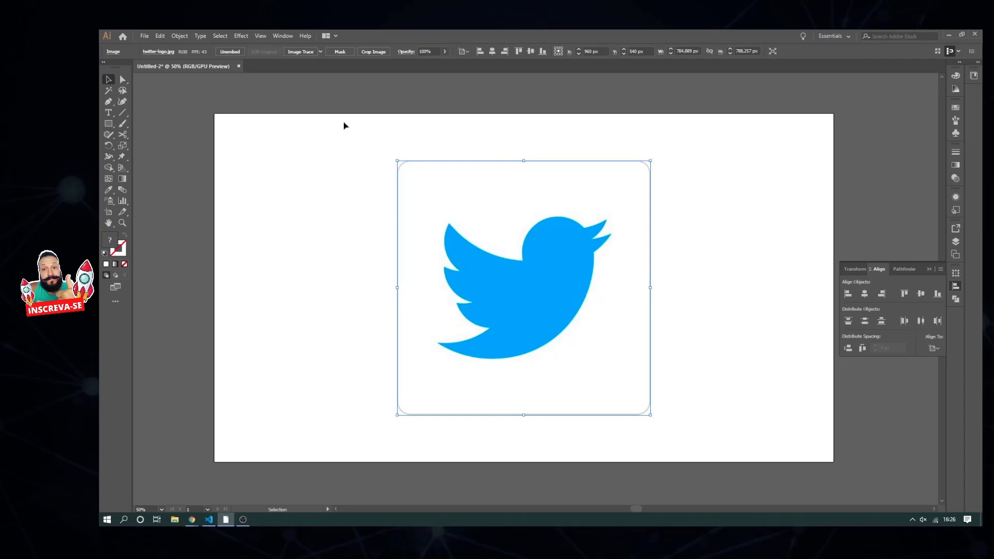
- Lower the bird image's opacity to about 41%
{"action": "left_click", "coordinate": [445, 51]}
{"action": "mouse_move", "coordinate": [443, 62]}
{"action": "left_mouse_down"}
{"action": "mouse_move", "coordinate": [413, 62]}
{"action": "mouse_move", "coordinate": [424, 66]}
{"action": "left_mouse_up"}
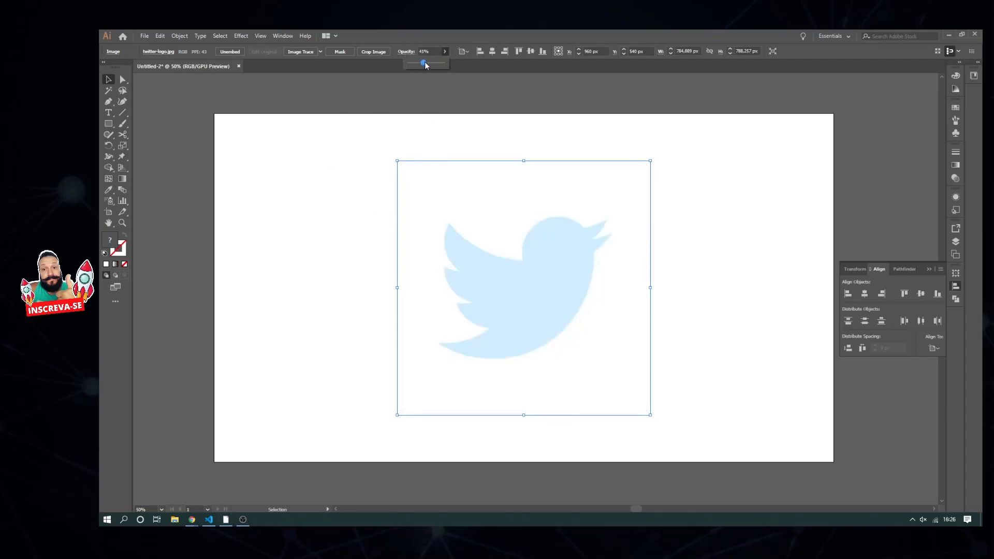
{"action": "left_click", "coordinate": [697, 285]}
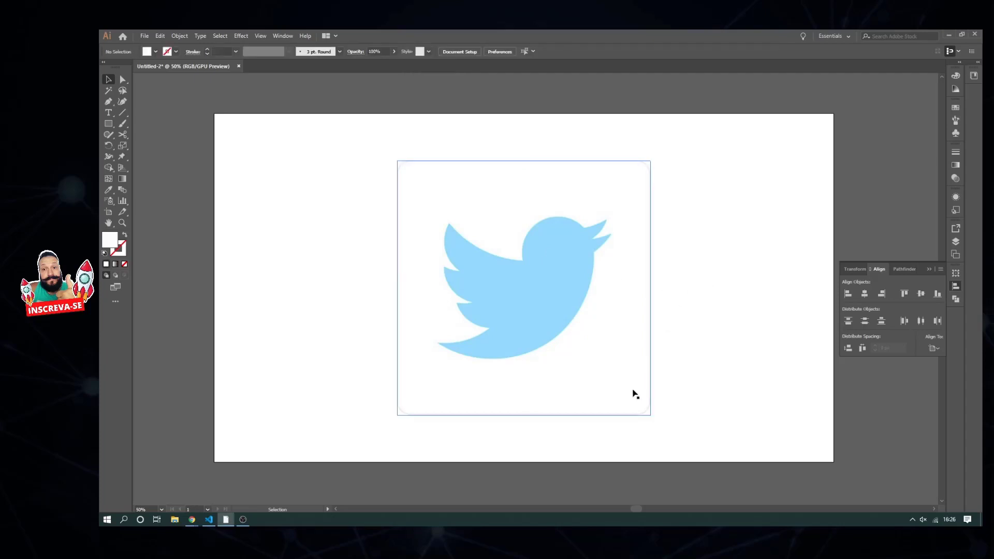
{"action": "left_click", "coordinate": [472, 252]}
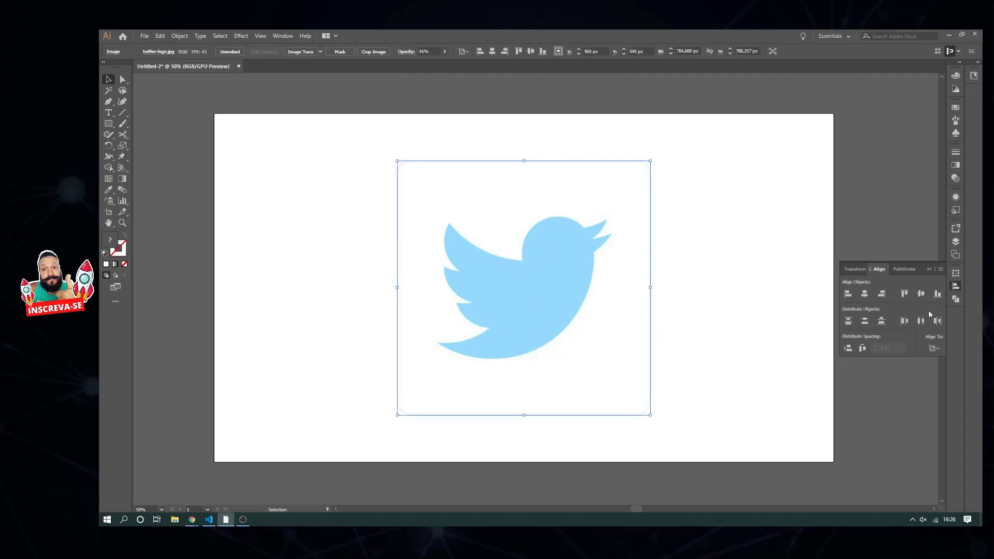
{"action": "left_click", "coordinate": [928, 270]}
- Add Layer 2 above Layer 1, lock Layer 1, and make Layer 2 active
{"action": "left_click", "coordinate": [956, 242]}
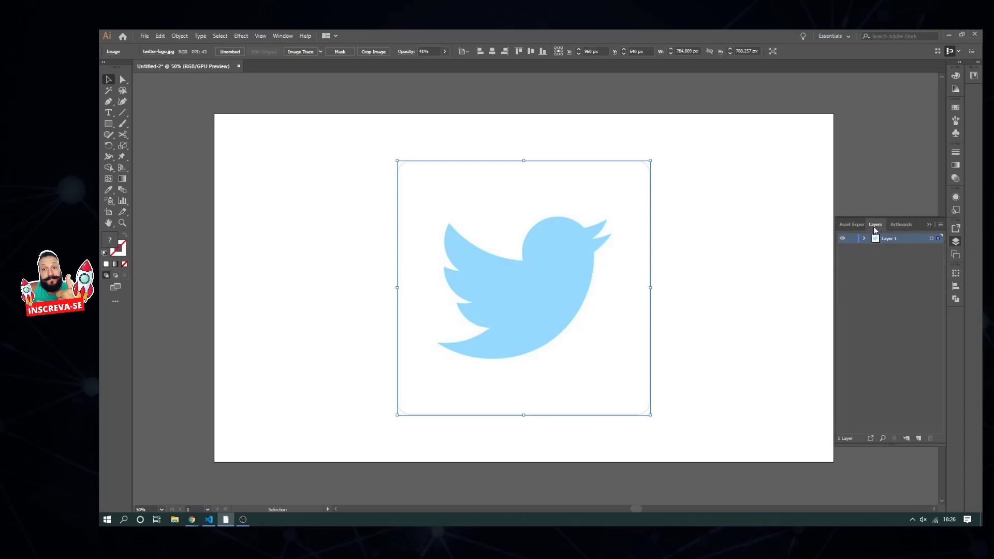
{"action": "left_click", "coordinate": [919, 439]}
{"action": "left_click", "coordinate": [697, 336]}
{"action": "left_click", "coordinate": [600, 312]}
{"action": "left_click", "coordinate": [853, 249]}
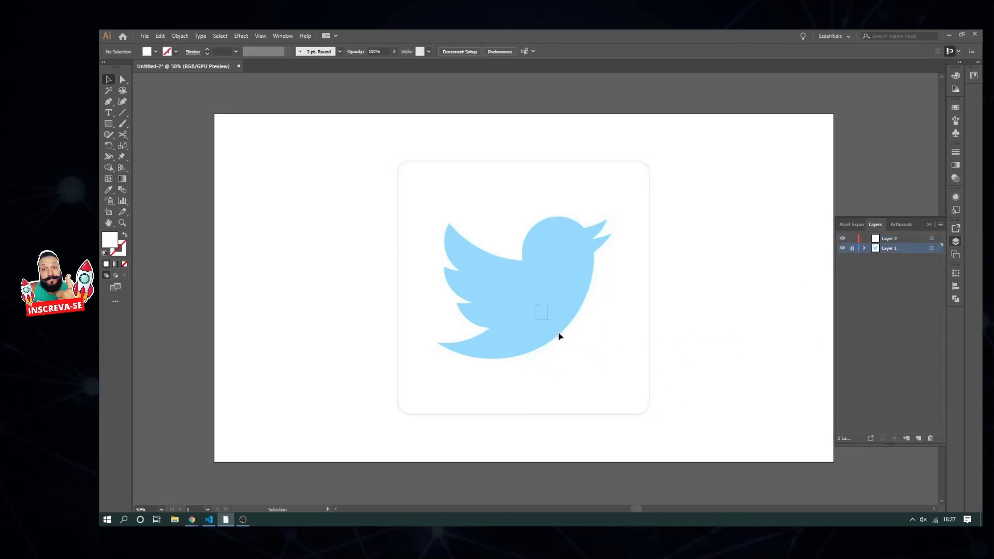
{"action": "left_click", "coordinate": [906, 239]}
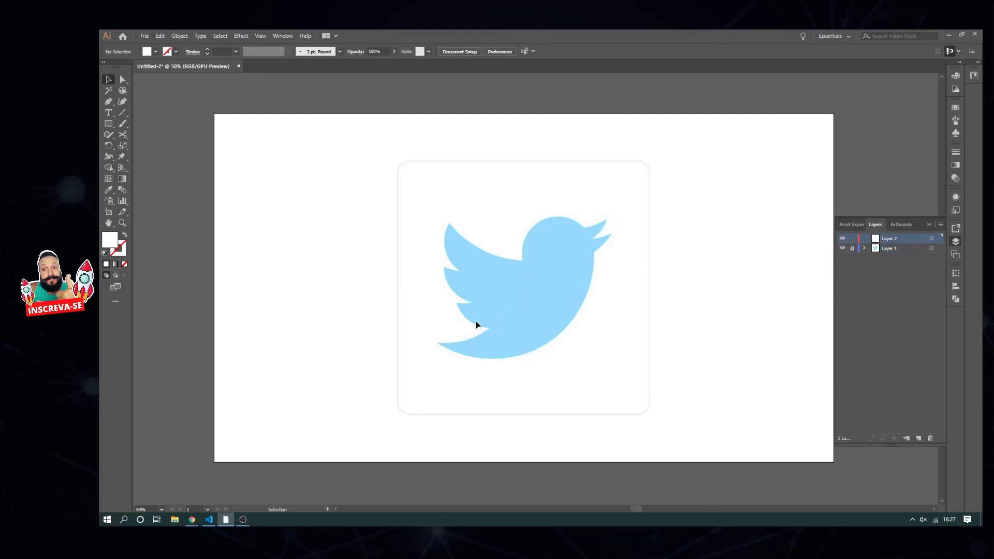
- With the Pen tool, set fill to None and stroke to black
{"action": "key", "text": "p"}
{"action": "left_click", "coordinate": [155, 52]}
{"action": "left_click", "coordinate": [105, 68]}
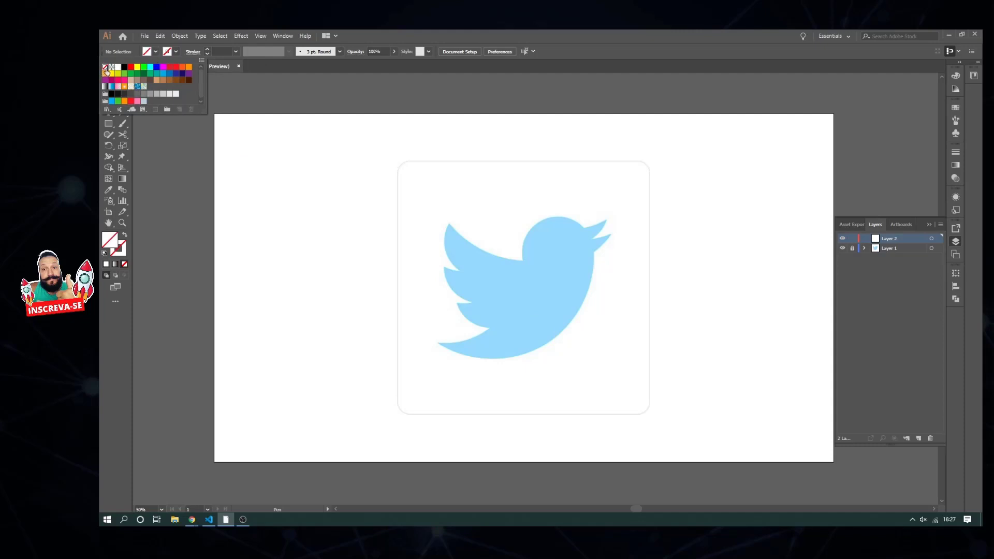
{"action": "left_click", "coordinate": [176, 52]}
{"action": "left_click", "coordinate": [125, 68]}
{"action": "left_click", "coordinate": [369, 217]}
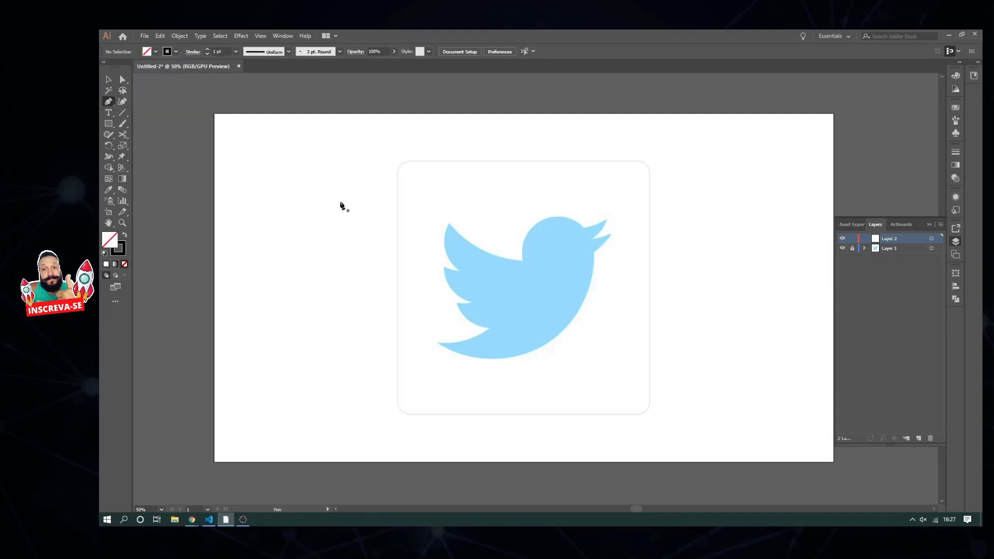
- Draw a closed trial path, then undo and delete it
{"action": "left_click_drag", "start_coordinate": [337, 194], "coordinate": [333, 289]}
{"action": "left_click", "coordinate": [388, 378]}
{"action": "left_click", "coordinate": [441, 346]}
{"action": "left_click", "coordinate": [533, 247]}
{"action": "left_click_drag", "start_coordinate": [425, 152], "coordinate": [382, 178]}
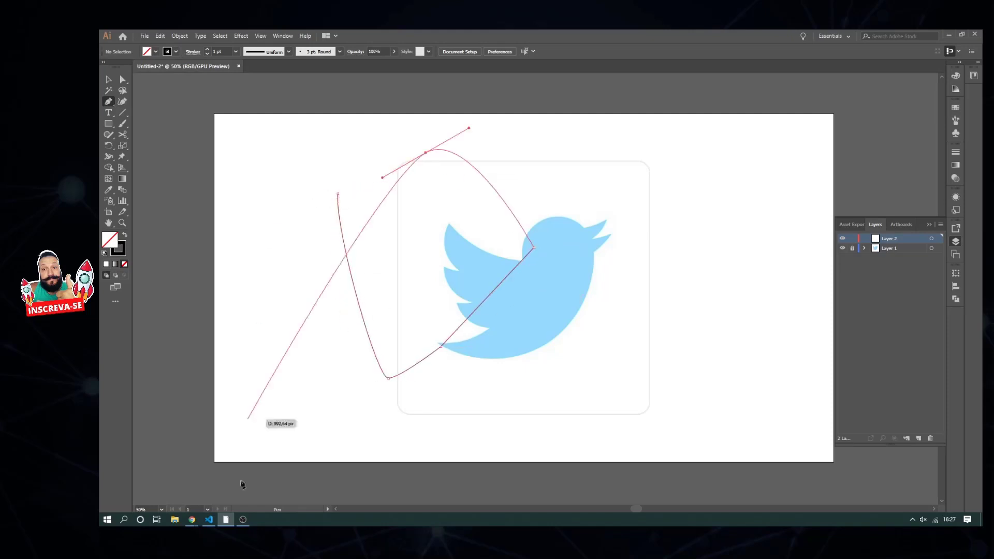
{"action": "left_click", "coordinate": [337, 194]}
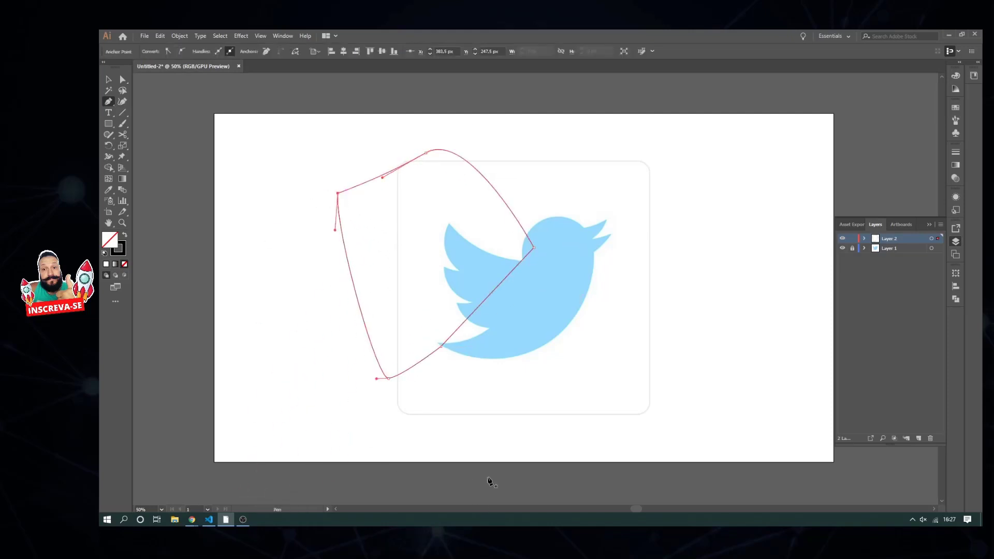
{"action": "key", "text": "ctrl+z"}
{"action": "key", "text": "Delete"}
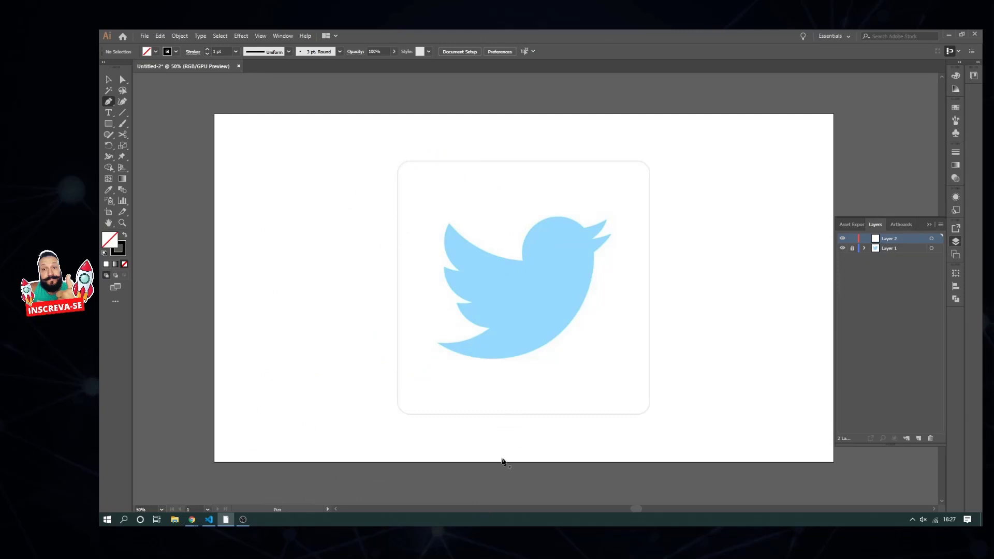
{"action": "key", "text": "space"}
{"action": "mouse_move", "coordinate": [550, 341]}
{"action": "left_mouse_down"}
{"action": "mouse_move", "coordinate": [462, 362]}
{"action": "mouse_move", "coordinate": [526, 327]}
{"action": "mouse_move", "coordinate": [468, 302]}
{"action": "mouse_move", "coordinate": [460, 287]}
{"action": "left_mouse_up"}
- Trace straight anchors from the neck around the wing feather tips to the tail tip
{"action": "scroll", "coordinate": [445, 277], "scroll_direction": "up", "scroll_amount": 1}
{"action": "scroll", "coordinate": [445, 277], "scroll_direction": "up", "scroll_amount": 4}
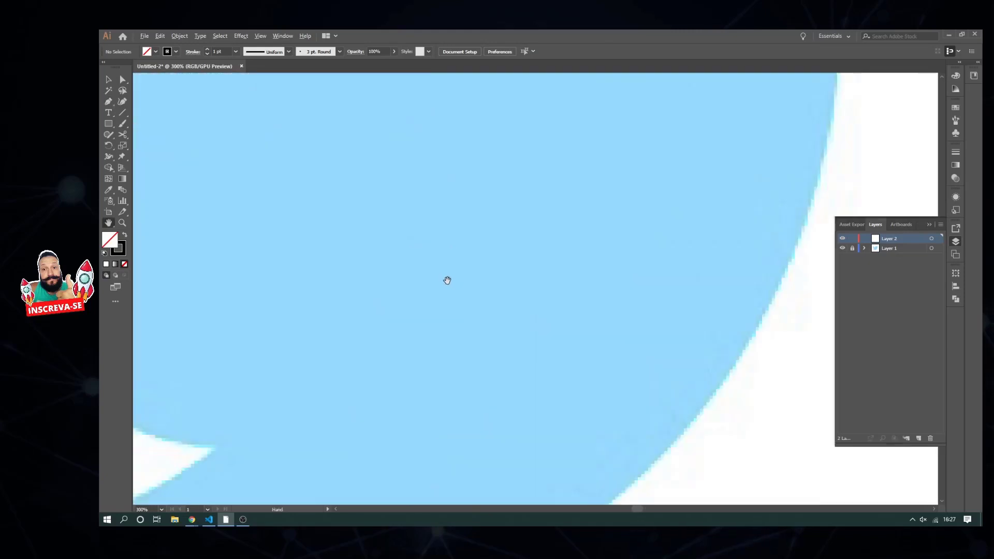
{"action": "scroll", "coordinate": [446, 277], "scroll_direction": "down", "scroll_amount": 3}
{"action": "scroll", "coordinate": [447, 280], "scroll_direction": "down", "scroll_amount": 1}
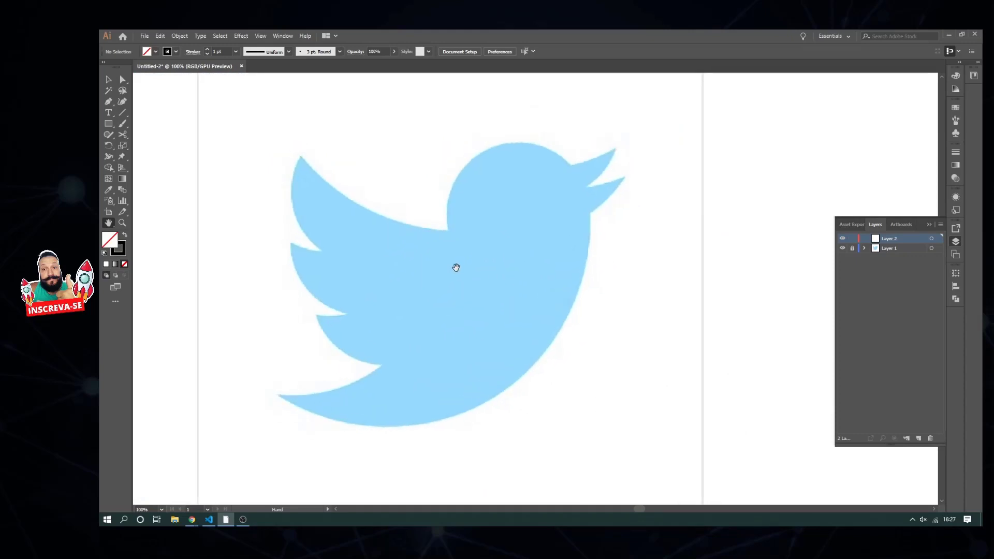
{"action": "key", "text": "p"}
{"action": "scroll", "coordinate": [438, 235], "scroll_direction": "up", "scroll_amount": 1}
{"action": "scroll", "coordinate": [438, 235], "scroll_direction": "up", "scroll_amount": 2}
{"action": "scroll", "coordinate": [436, 231], "scroll_direction": "down", "scroll_amount": 2}
{"action": "scroll", "coordinate": [444, 238], "scroll_direction": "down", "scroll_amount": 1}
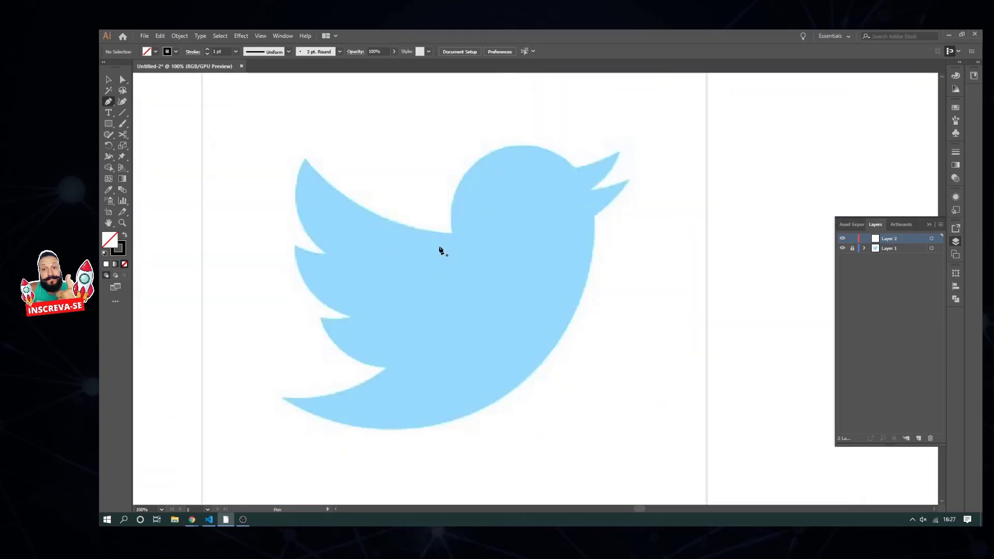
{"action": "left_click", "coordinate": [452, 234]}
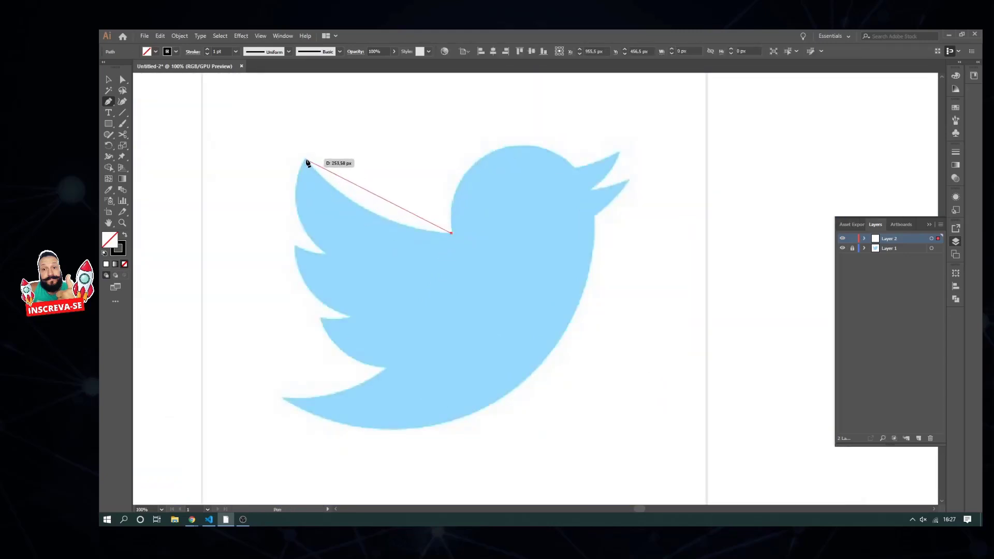
{"action": "left_click", "coordinate": [304, 159]}
{"action": "left_click", "coordinate": [324, 252]}
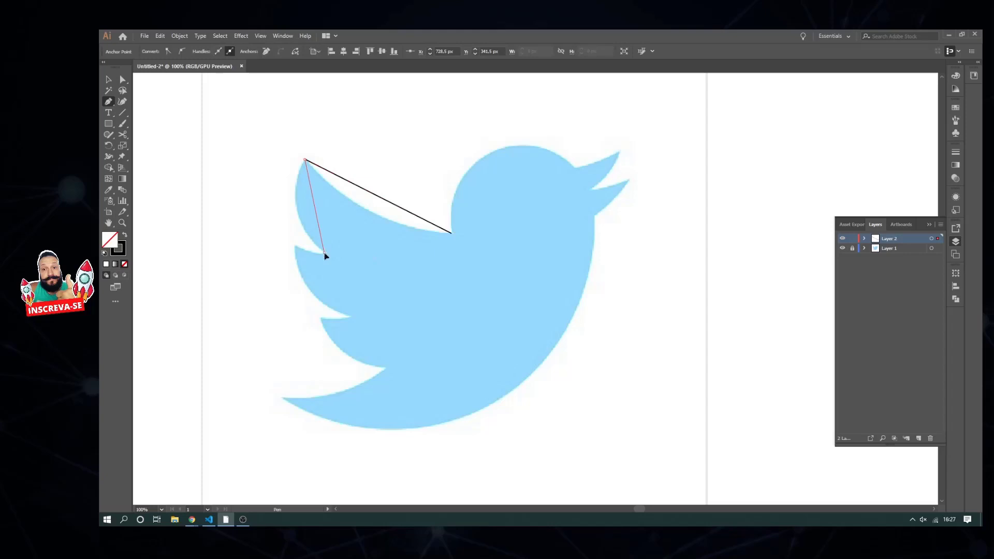
{"action": "left_click", "coordinate": [293, 246]}
{"action": "left_click", "coordinate": [350, 316]}
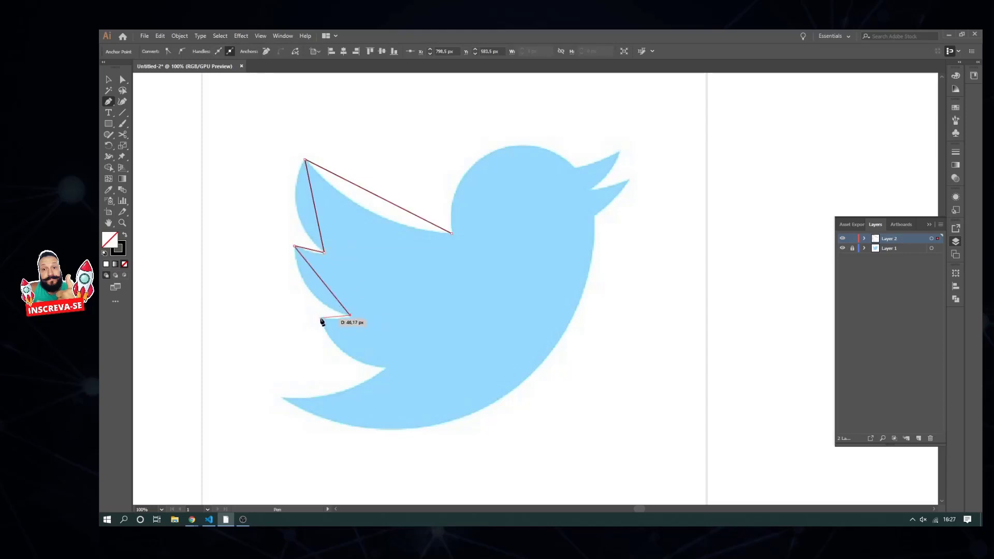
{"action": "left_click", "coordinate": [320, 318]}
{"action": "left_click", "coordinate": [383, 367]}
{"action": "left_click", "coordinate": [282, 398]}
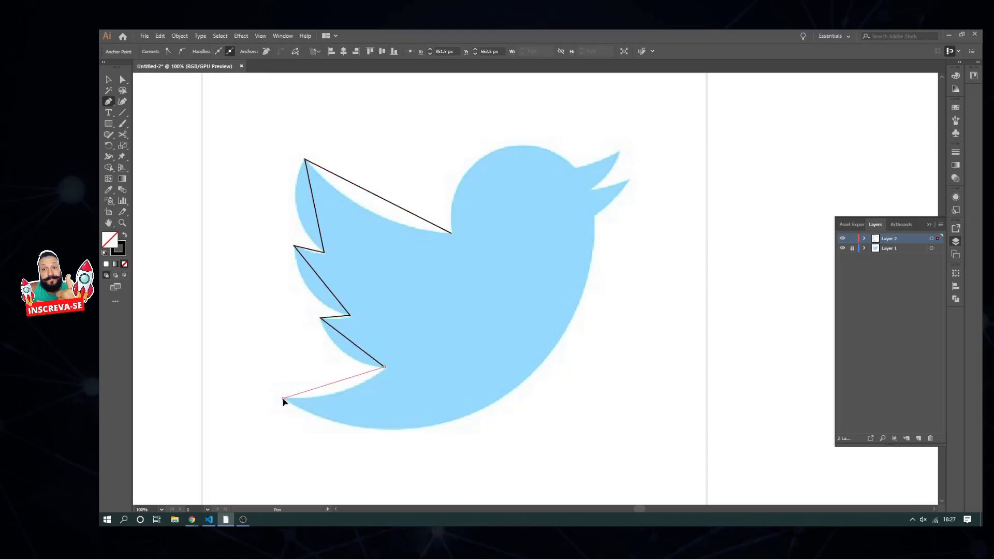
- Add anchors under the beak and at both beak tips, then close the outline
{"action": "left_click", "coordinate": [594, 218]}
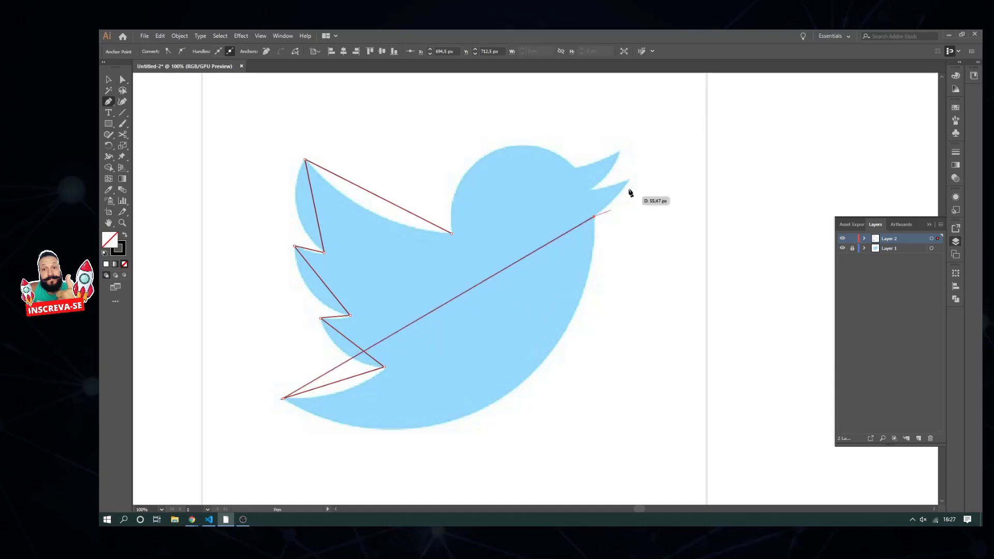
{"action": "left_click", "coordinate": [628, 180]}
{"action": "left_click", "coordinate": [590, 190]}
{"action": "left_click", "coordinate": [620, 151]}
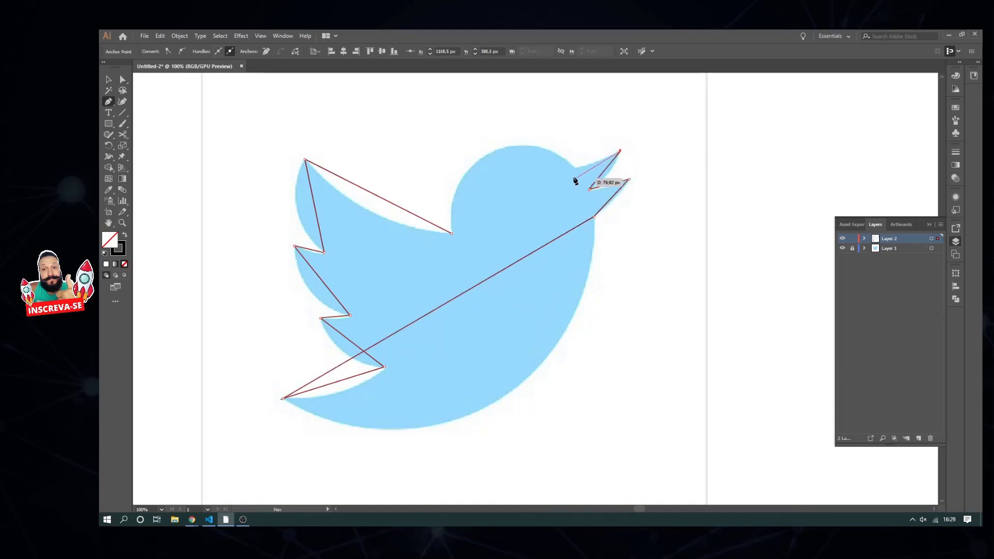
{"action": "scroll", "coordinate": [518, 122], "scroll_direction": "up", "scroll_amount": 4}
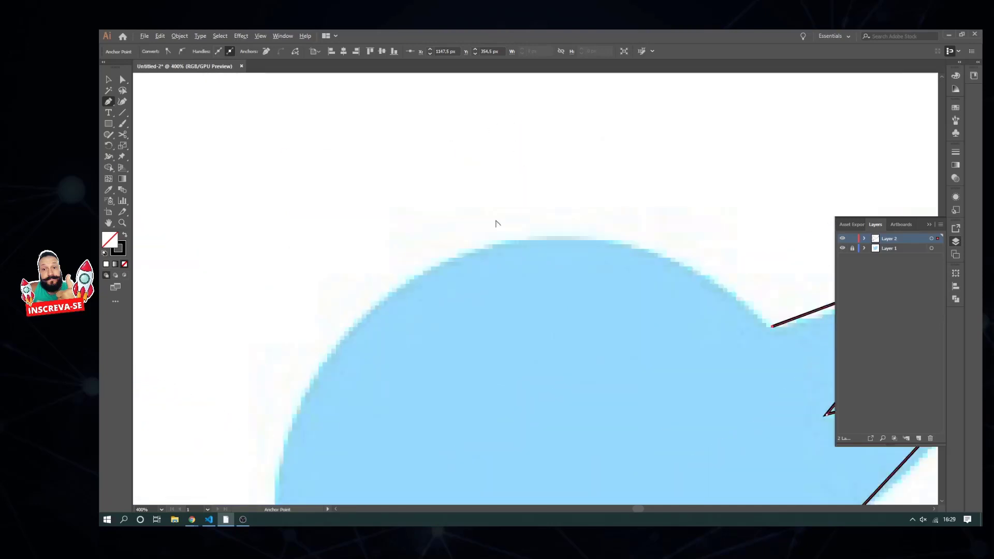
{"action": "scroll", "coordinate": [496, 224], "scroll_direction": "down", "scroll_amount": 3}
{"action": "scroll", "coordinate": [473, 250], "scroll_direction": "down", "scroll_amount": 1}
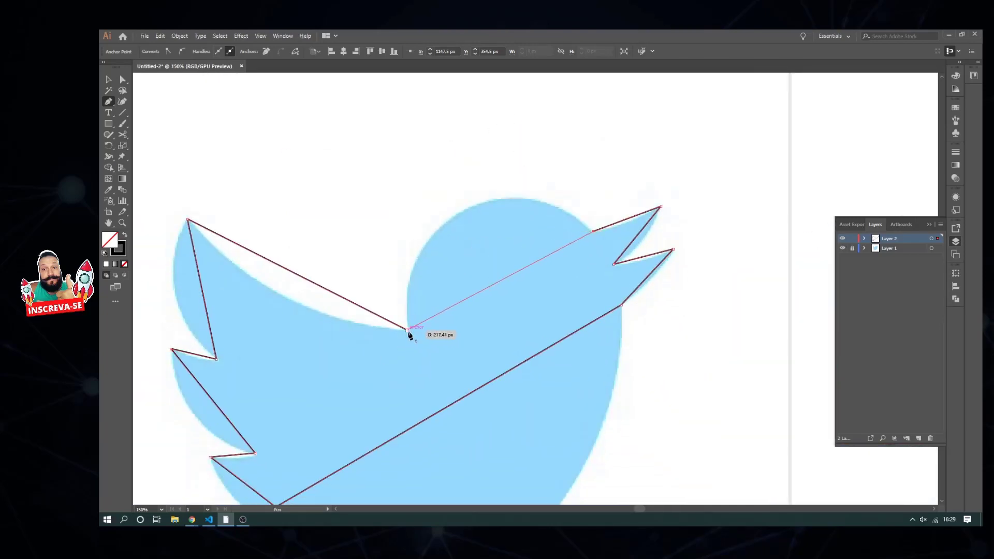
{"action": "left_click", "coordinate": [407, 329]}
{"action": "scroll", "coordinate": [280, 212], "scroll_direction": "down", "scroll_amount": 3}
{"action": "scroll", "coordinate": [336, 258], "scroll_direction": "down", "scroll_amount": 3}
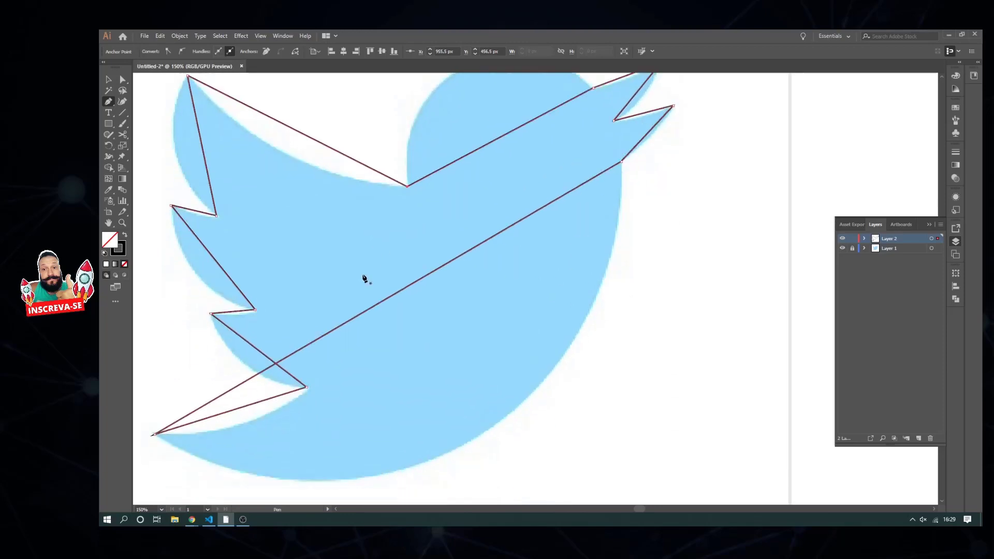
- Smooth the head anchor and bend the belly curve down along the tracing
{"action": "key", "text": "a"}
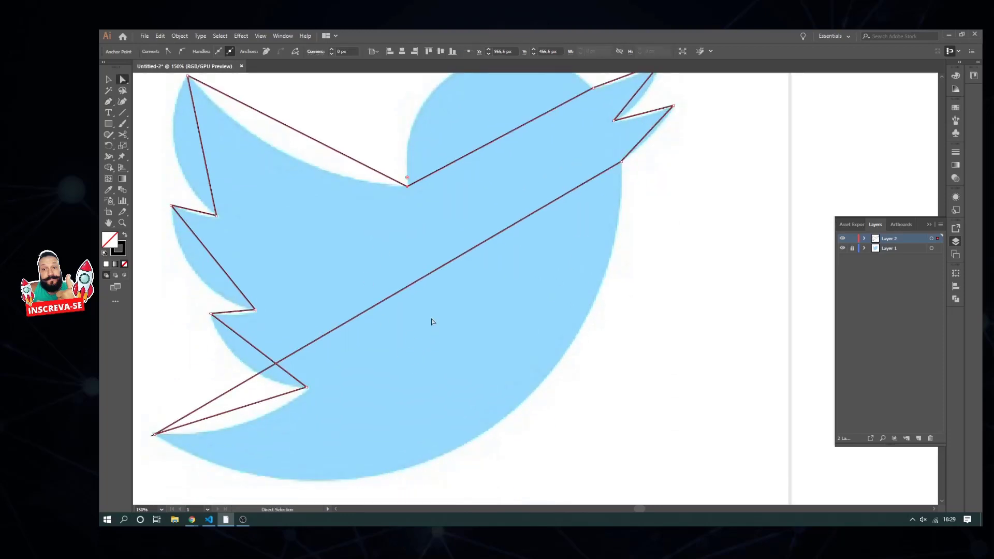
{"action": "left_click", "coordinate": [365, 317]}
{"action": "scroll", "coordinate": [435, 288], "scroll_direction": "down", "scroll_amount": 1}
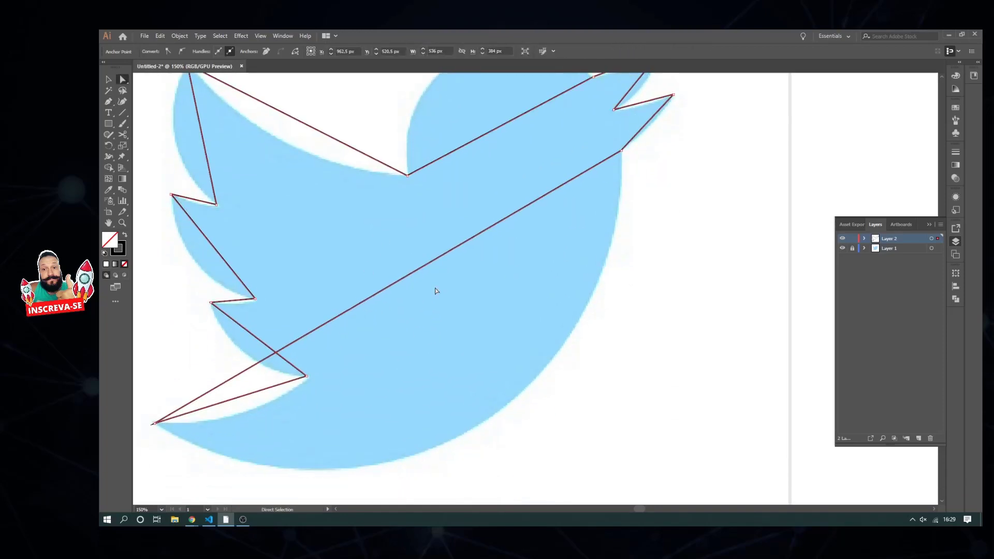
{"action": "left_click", "coordinate": [621, 151]}
{"action": "key", "text": "ctrl+minus"}
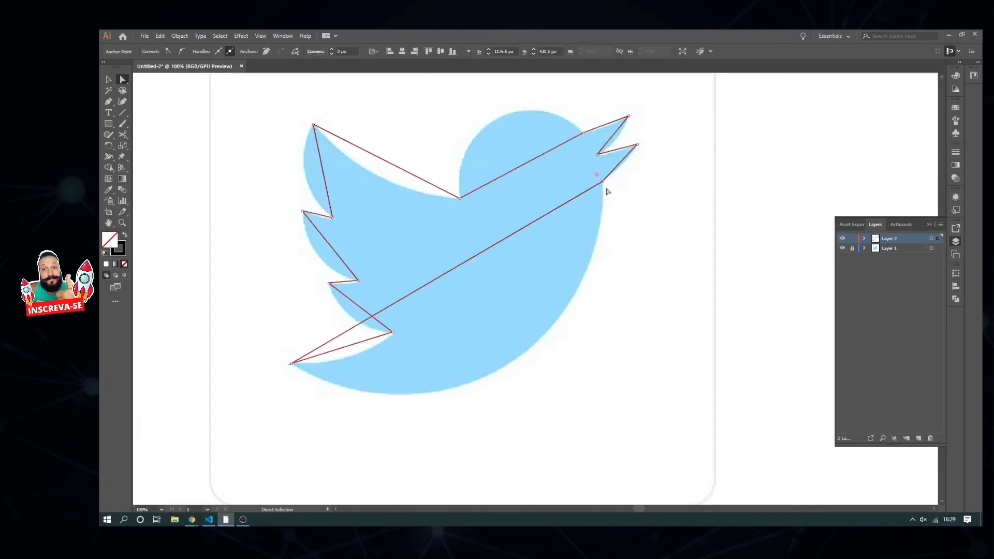
{"action": "left_click", "coordinate": [182, 51]}
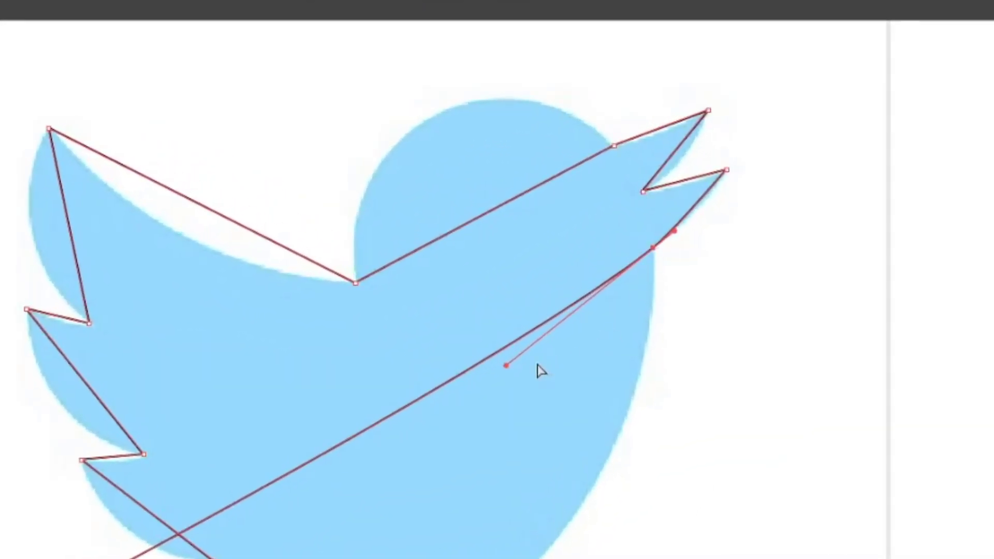
{"action": "mouse_move", "coordinate": [507, 362]}
{"action": "left_mouse_down"}
{"action": "mouse_move", "coordinate": [641, 558]}
{"action": "mouse_move", "coordinate": [658, 558]}
{"action": "left_mouse_up"}
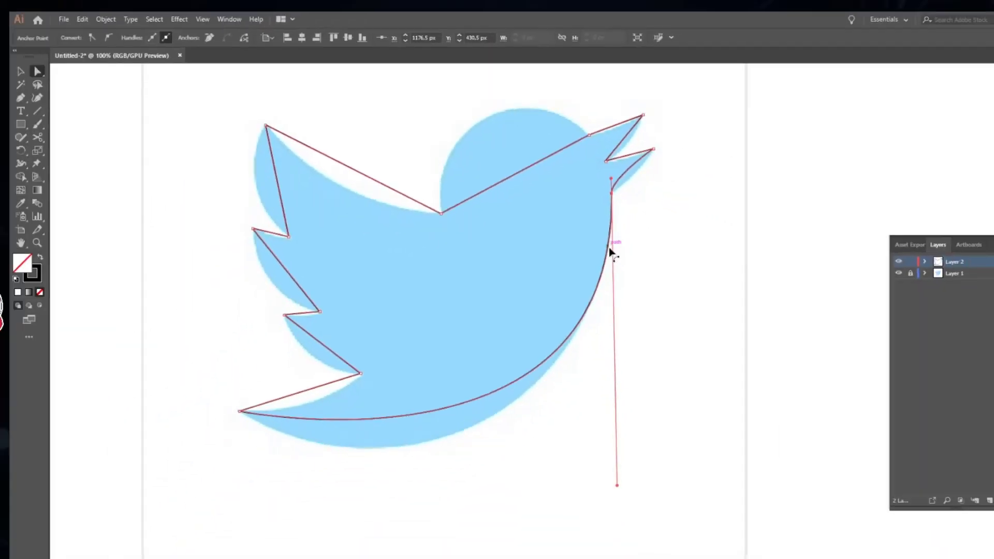
{"action": "key", "text": "ctrl+z"}
{"action": "key", "text": "ctrl+z"}
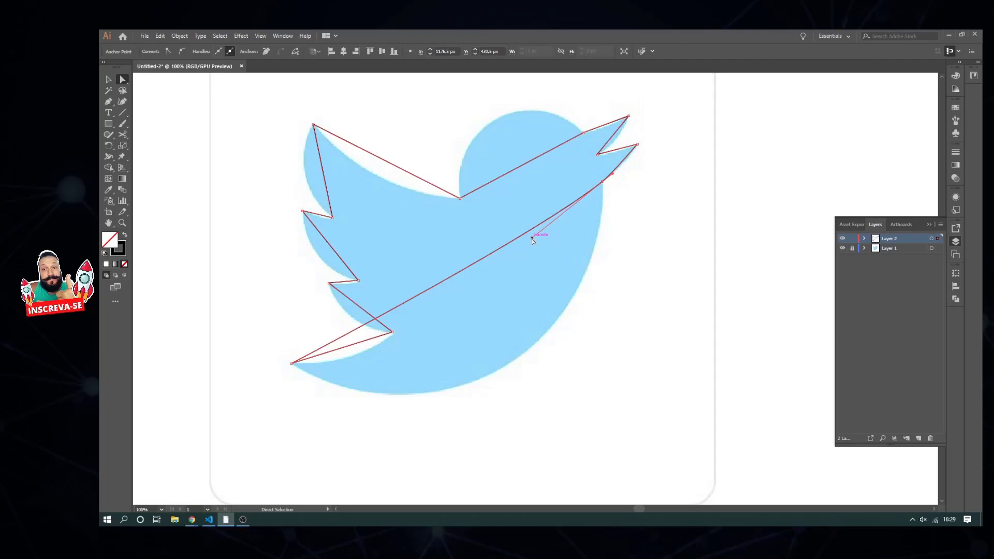
{"action": "key", "text": "alt"}
{"action": "left_click_drag", "start_coordinate": [553, 267], "coordinate": [605, 442]}
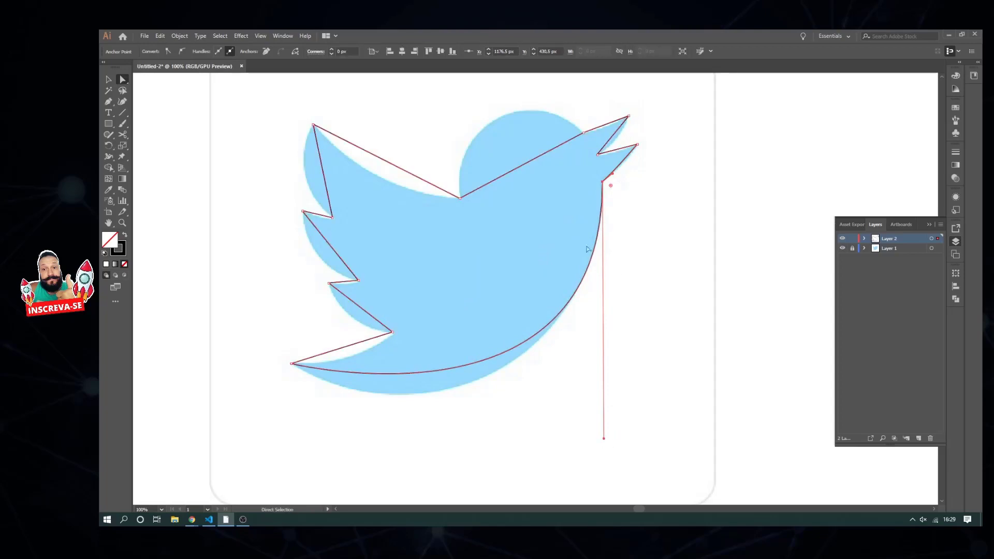
- Pull handles from the tail-tip anchor and refine the belly and tail curves
{"action": "left_click", "coordinate": [292, 363]}
{"action": "mouse_move", "coordinate": [292, 363]}
{"action": "left_mouse_down"}
{"action": "mouse_move", "coordinate": [291, 341]}
{"action": "mouse_move", "coordinate": [370, 364]}
{"action": "left_mouse_up"}
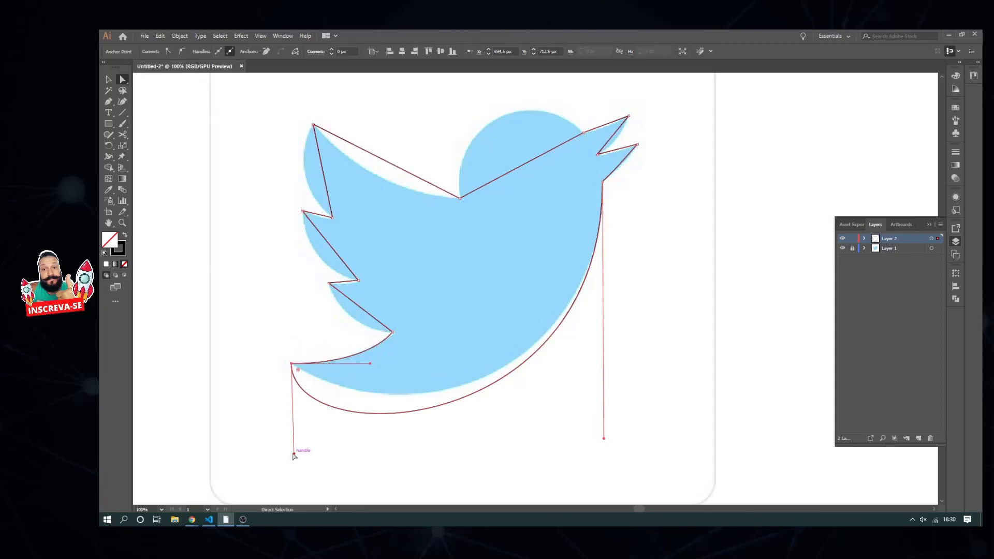
{"action": "left_click_drag", "start_coordinate": [294, 455], "coordinate": [346, 410]}
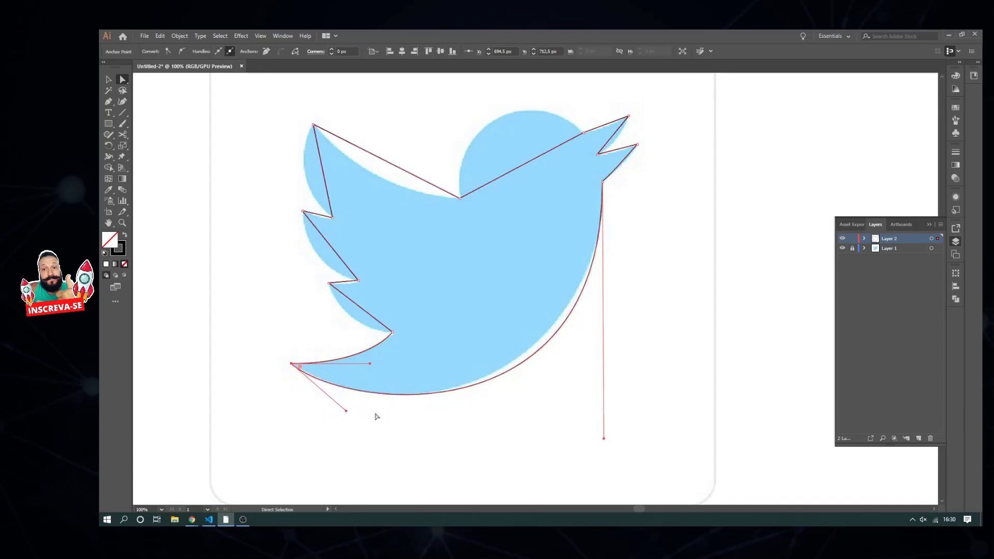
{"action": "left_click_drag", "start_coordinate": [604, 440], "coordinate": [584, 442]}
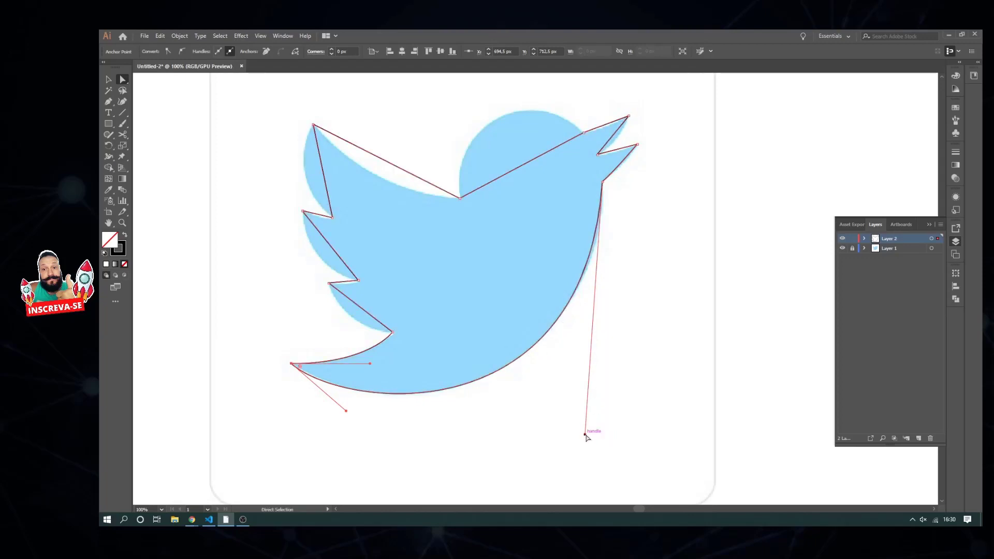
{"action": "left_click_drag", "start_coordinate": [585, 435], "coordinate": [606, 398]}
{"action": "left_click_drag", "start_coordinate": [348, 413], "coordinate": [367, 427]}
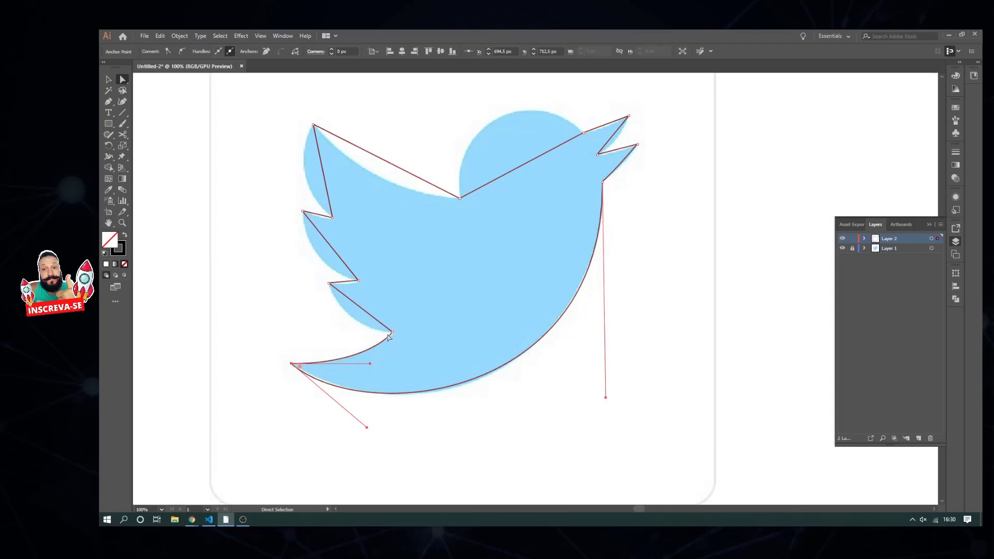
- Smooth the lower wing-notch anchor and fit its curves to the tracing
{"action": "left_click", "coordinate": [329, 283]}
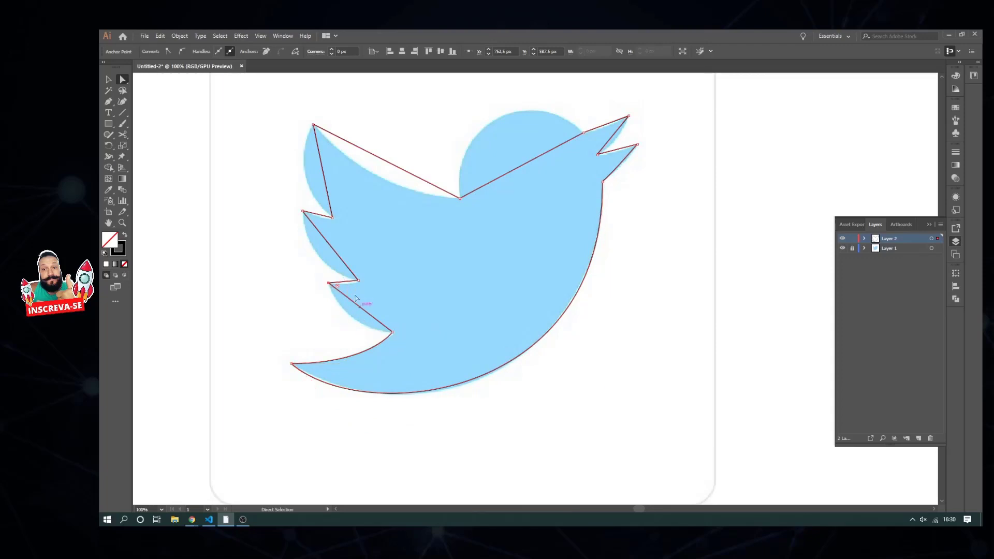
{"action": "left_click", "coordinate": [183, 52]}
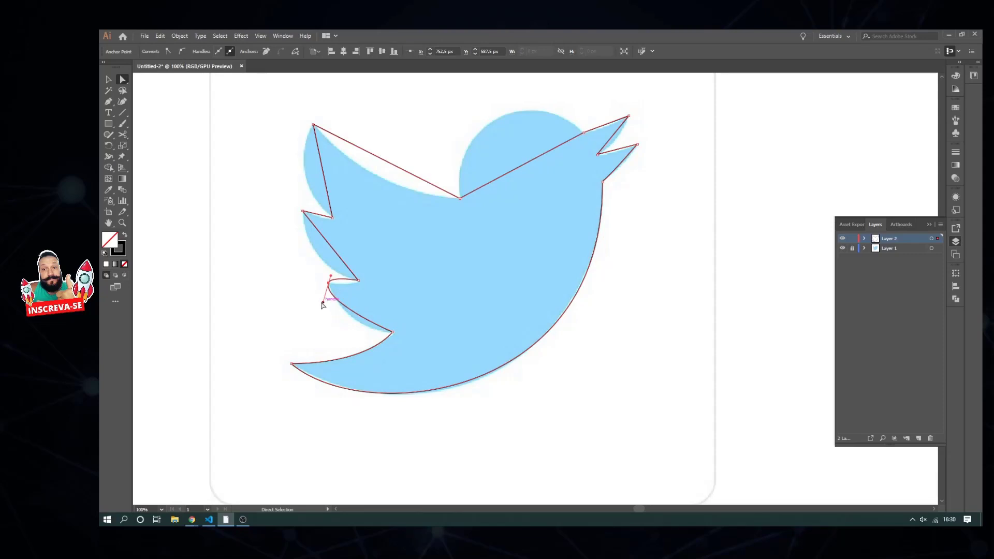
{"action": "left_click_drag", "start_coordinate": [321, 304], "coordinate": [342, 336]}
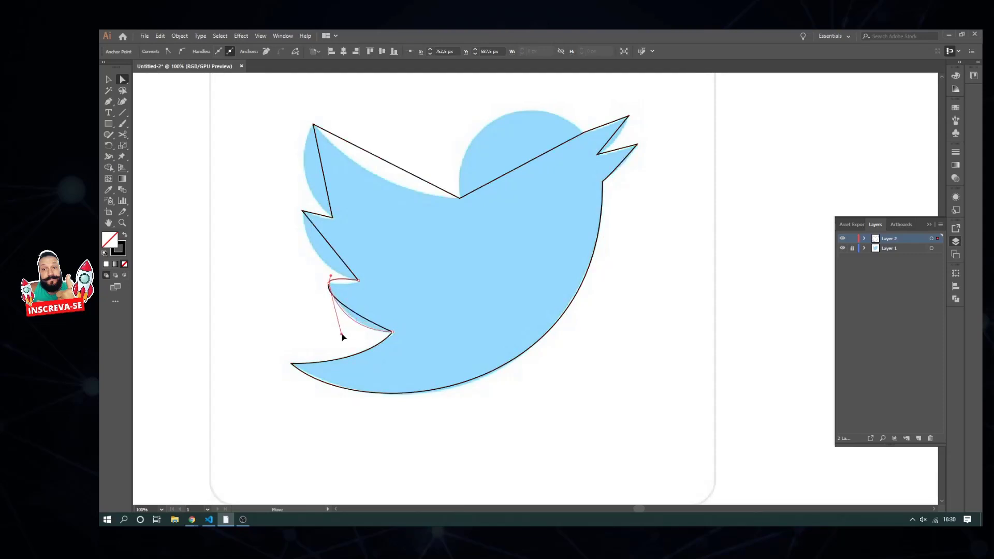
{"action": "left_click_drag", "start_coordinate": [330, 276], "coordinate": [347, 288]}
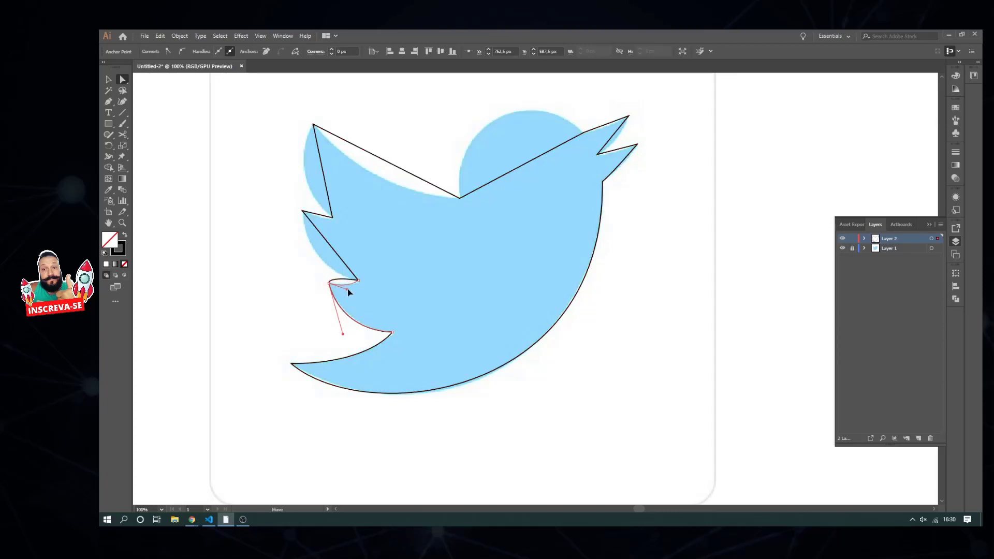
- Smooth the upper wing-notch anchor and fit its curves, undoing an accidental loop
{"action": "left_click", "coordinate": [303, 212]}
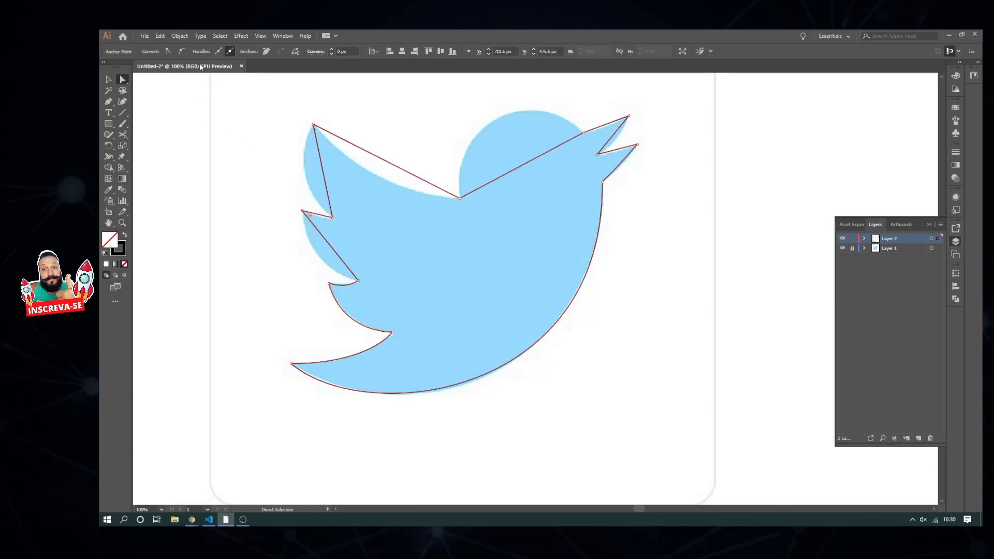
{"action": "left_click", "coordinate": [181, 52]}
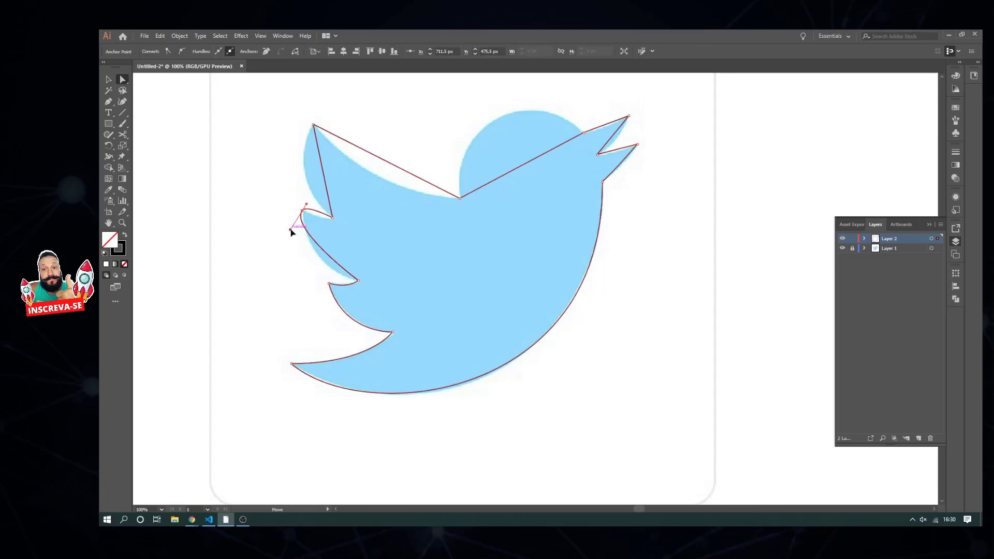
{"action": "left_click_drag", "start_coordinate": [290, 230], "coordinate": [311, 276]}
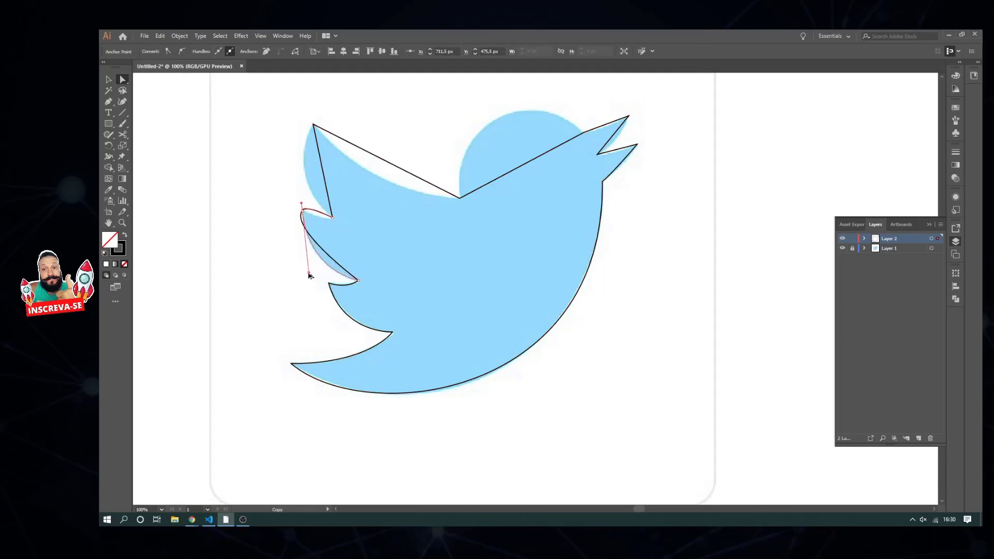
{"action": "left_click", "coordinate": [318, 222]}
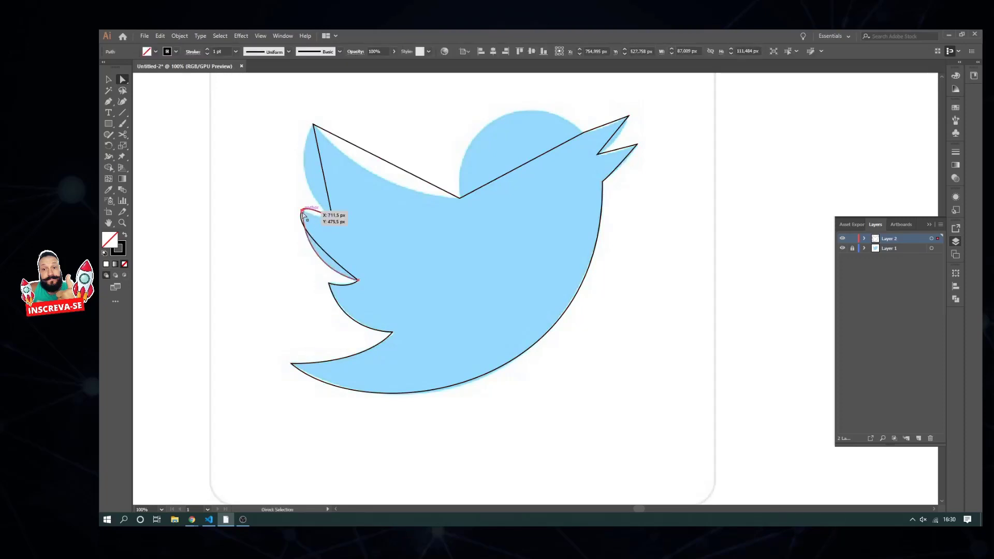
{"action": "left_click", "coordinate": [321, 209]}
{"action": "left_click_drag", "start_coordinate": [302, 205], "coordinate": [322, 222]}
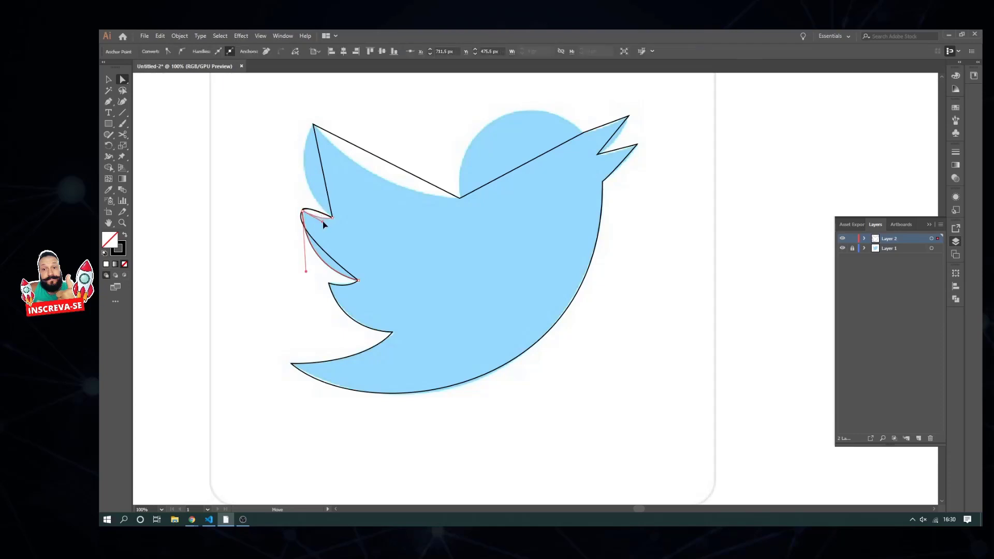
{"action": "left_click", "coordinate": [299, 298]}
{"action": "left_click_drag", "start_coordinate": [335, 275], "coordinate": [264, 338]}
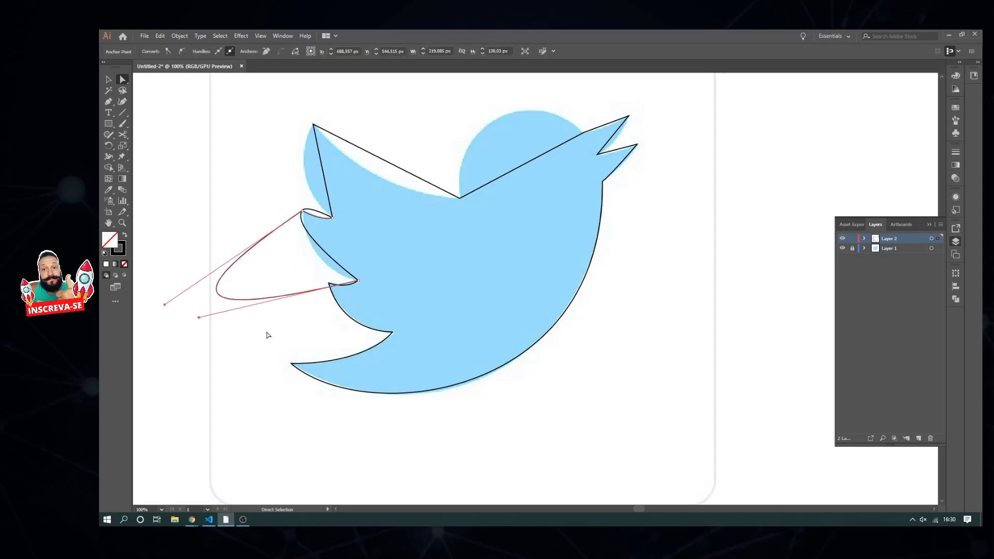
{"action": "key", "text": "ctrl+z"}
{"action": "left_click", "coordinate": [319, 297]}
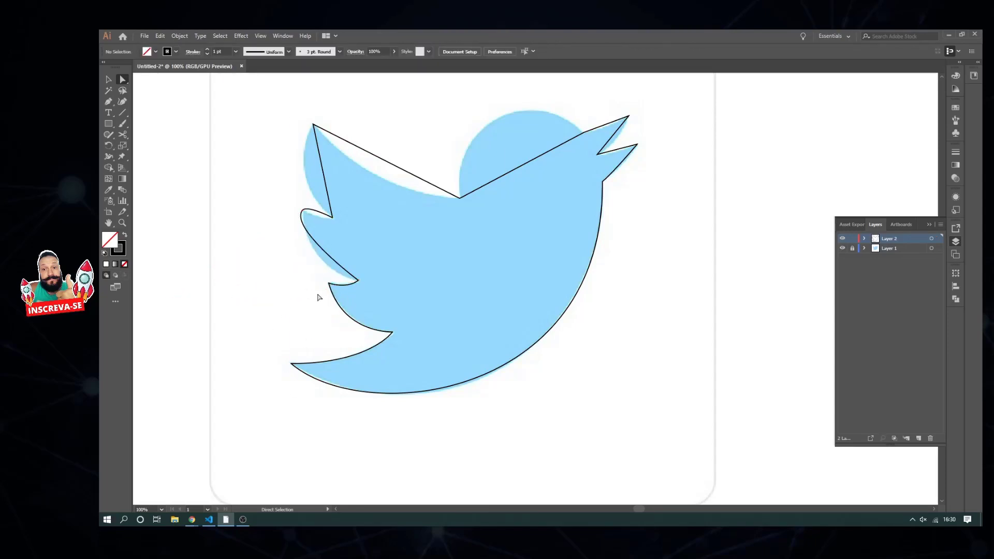
{"action": "left_click", "coordinate": [303, 220]}
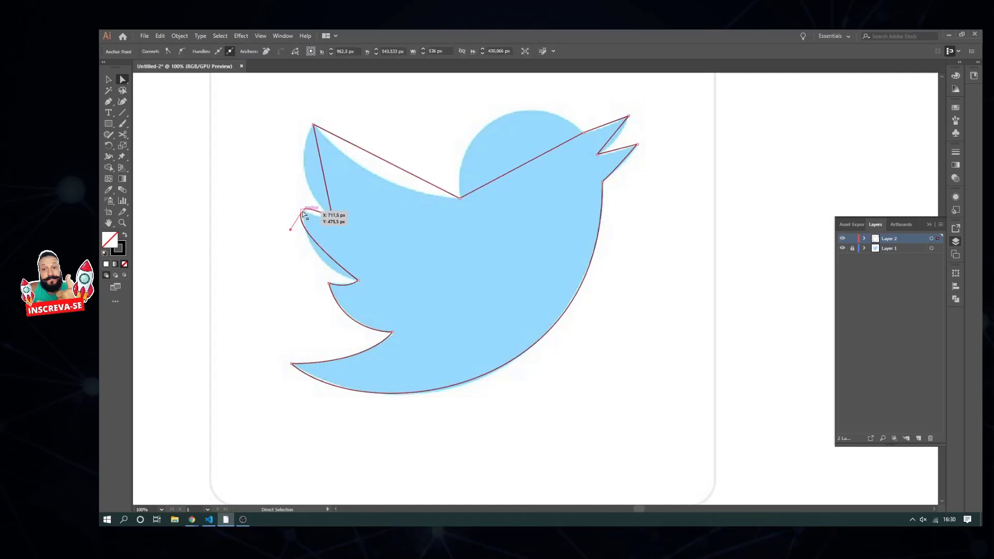
{"action": "left_click_drag", "start_coordinate": [290, 231], "coordinate": [306, 272]}
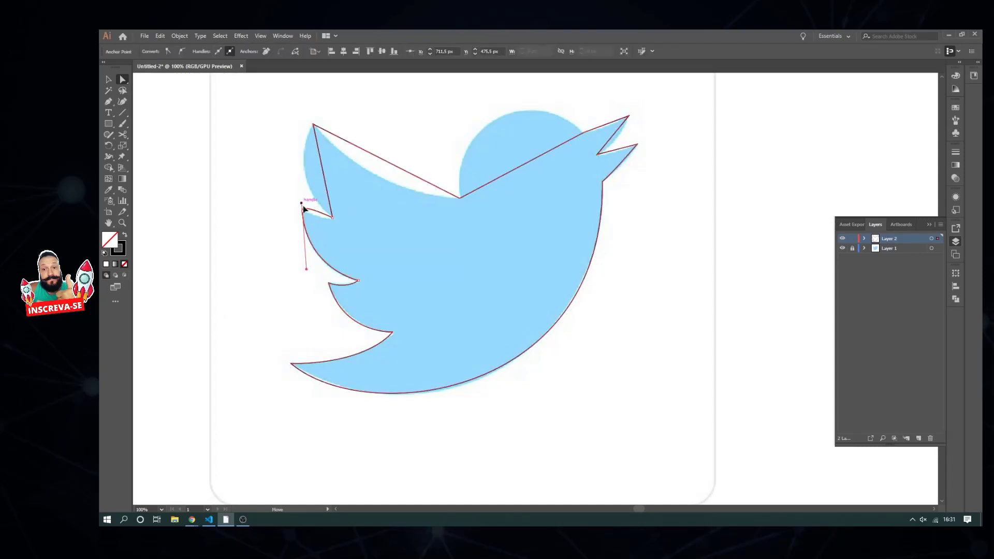
{"action": "left_click_drag", "start_coordinate": [302, 206], "coordinate": [322, 222]}
- Smooth the top-left wing tip and curve the upper wing edge toward the head
{"action": "scroll", "coordinate": [322, 224], "scroll_direction": "up", "scroll_amount": 2}
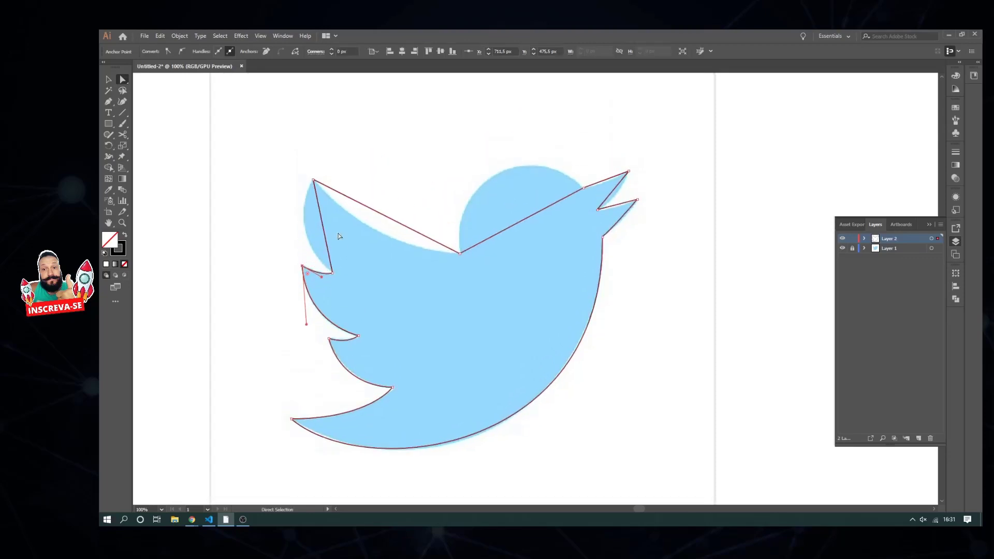
{"action": "left_click", "coordinate": [314, 181]}
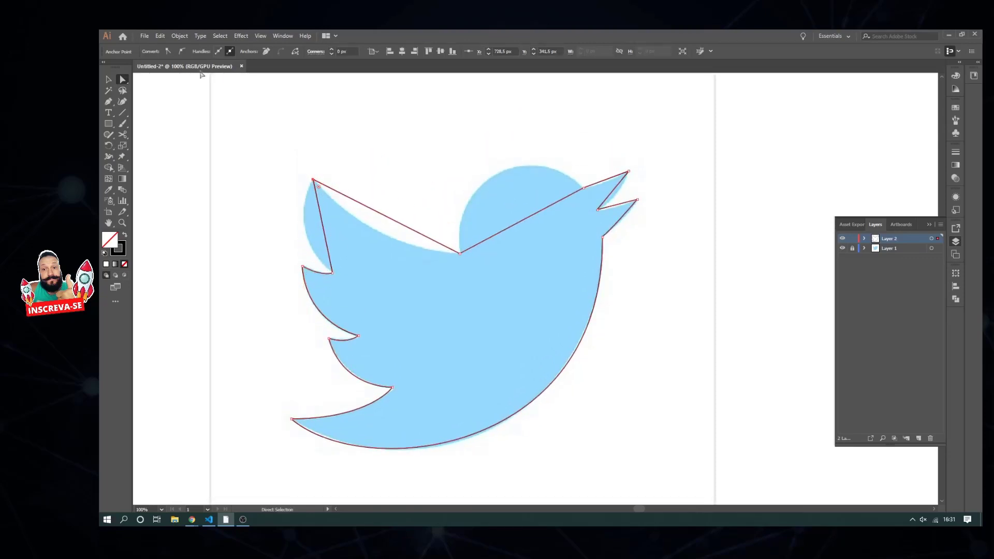
{"action": "left_click", "coordinate": [181, 54]}
{"action": "mouse_move", "coordinate": [297, 194]}
{"action": "left_mouse_down"}
{"action": "mouse_move", "coordinate": [290, 248]}
{"action": "mouse_move", "coordinate": [286, 240]}
{"action": "left_mouse_up"}
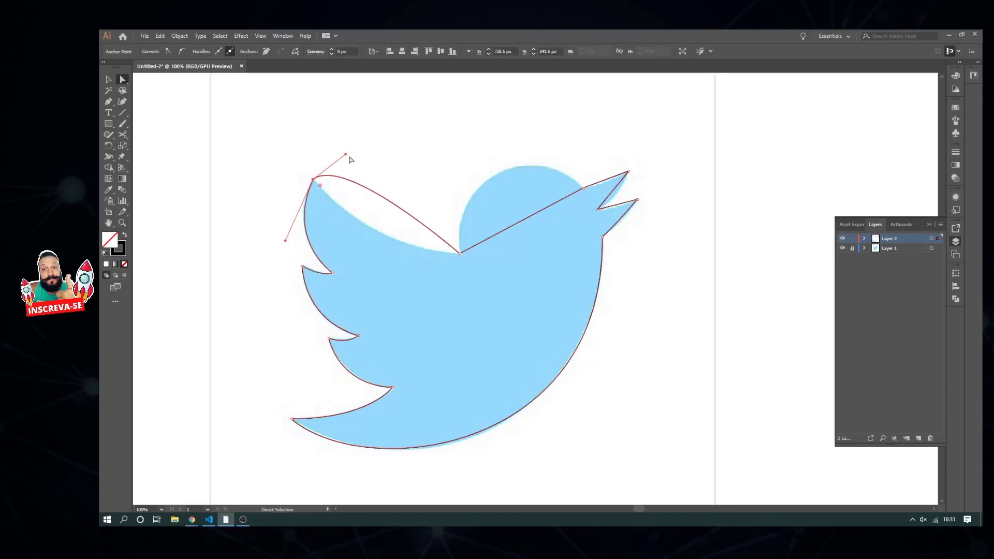
{"action": "left_click_drag", "start_coordinate": [345, 155], "coordinate": [380, 256]}
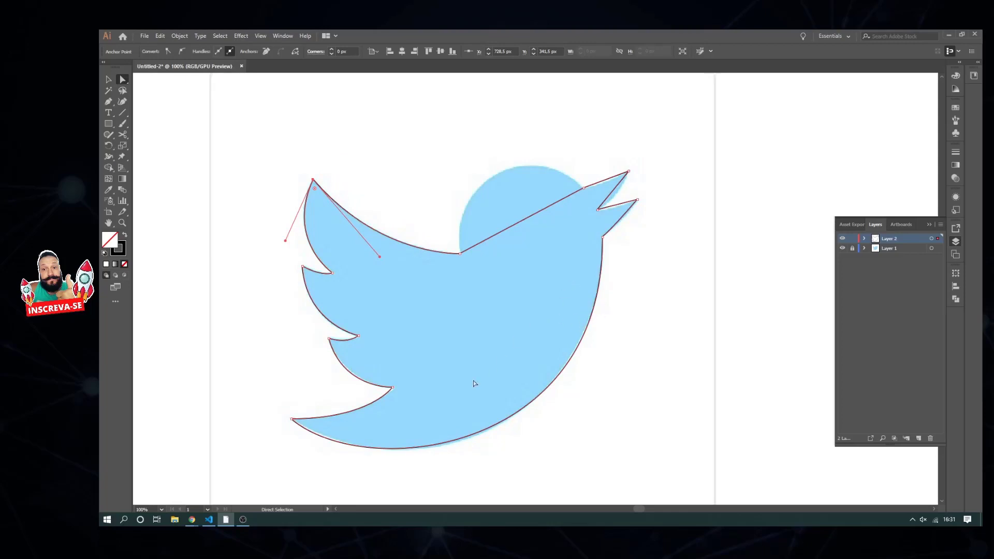
- Smooth the wing-head anchor and curve the outline over the head into the beak base
{"action": "left_click", "coordinate": [460, 253]}
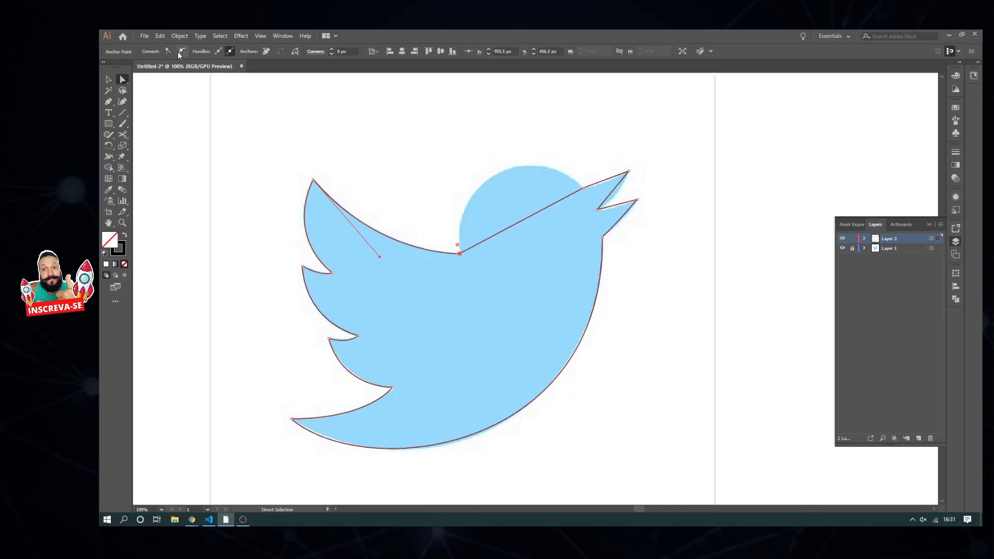
{"action": "left_click", "coordinate": [179, 52]}
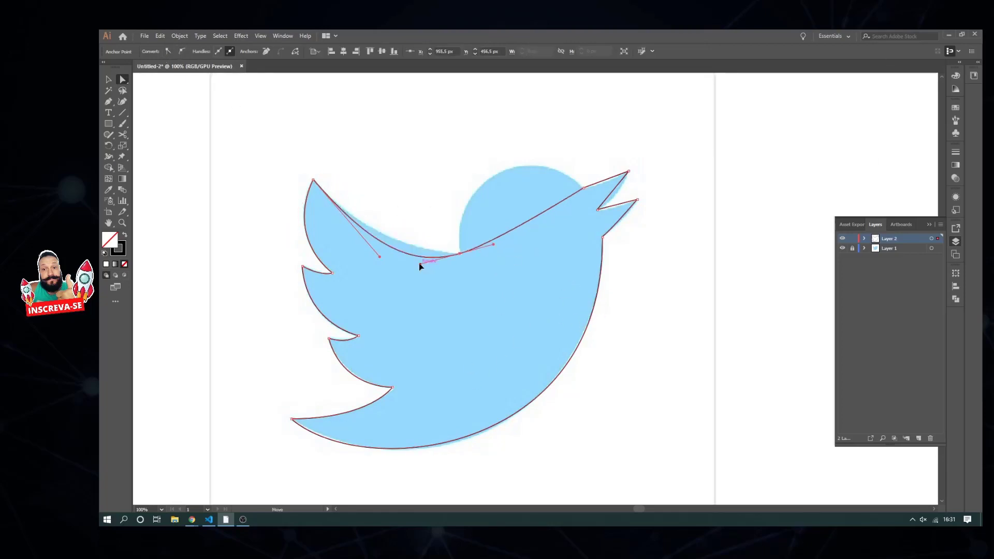
{"action": "mouse_move", "coordinate": [419, 265]}
{"action": "left_mouse_down"}
{"action": "mouse_move", "coordinate": [438, 256]}
{"action": "mouse_move", "coordinate": [420, 264]}
{"action": "left_mouse_up"}
{"action": "left_click_drag", "start_coordinate": [494, 244], "coordinate": [446, 150]}
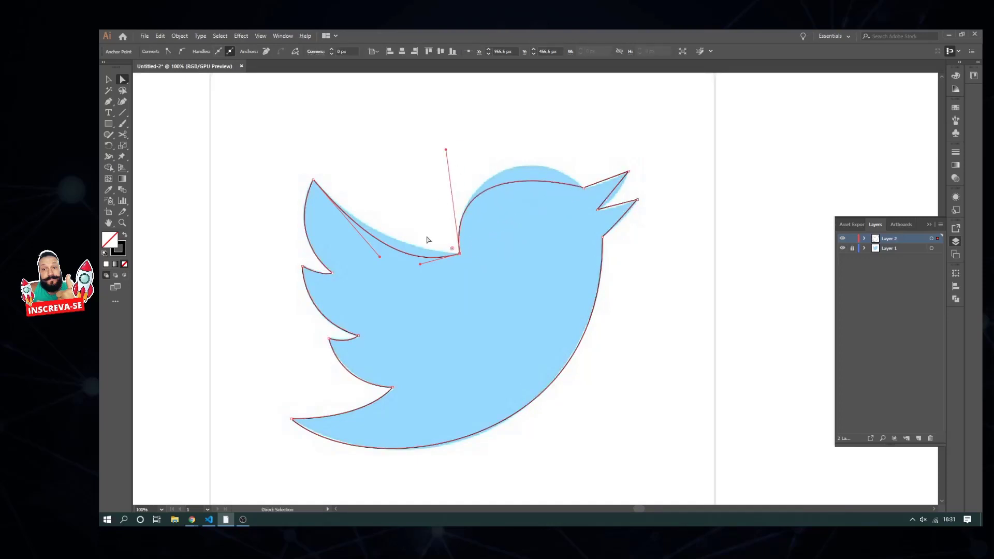
{"action": "mouse_move", "coordinate": [422, 268]}
{"action": "left_mouse_down"}
{"action": "mouse_move", "coordinate": [426, 254]}
{"action": "mouse_move", "coordinate": [369, 244]}
{"action": "left_mouse_up"}
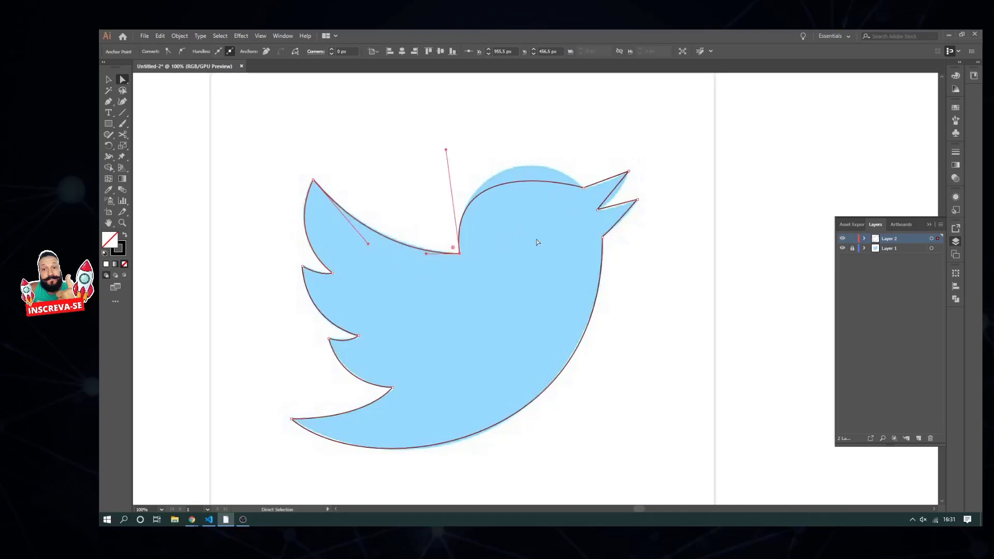
{"action": "left_click", "coordinate": [582, 187]}
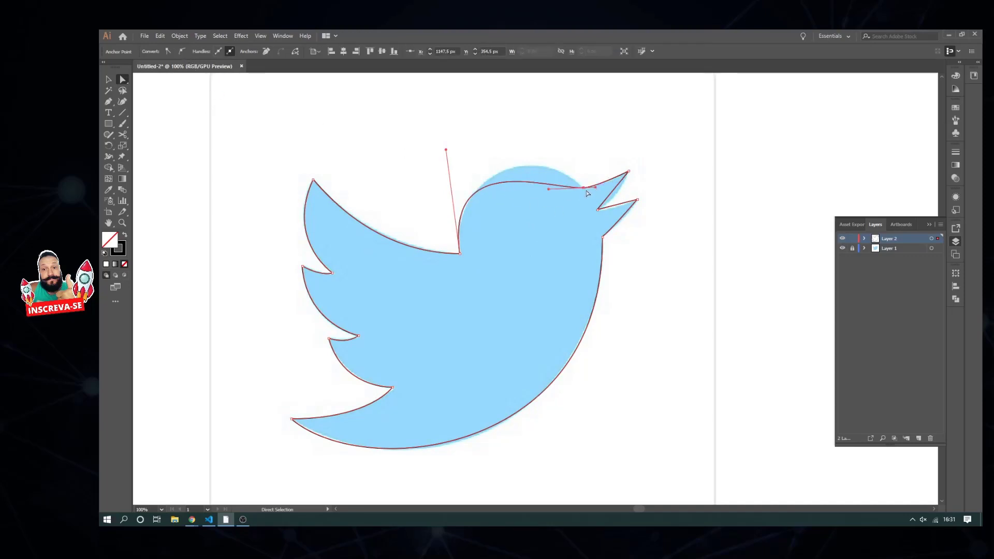
{"action": "left_click_drag", "start_coordinate": [549, 190], "coordinate": [563, 155]}
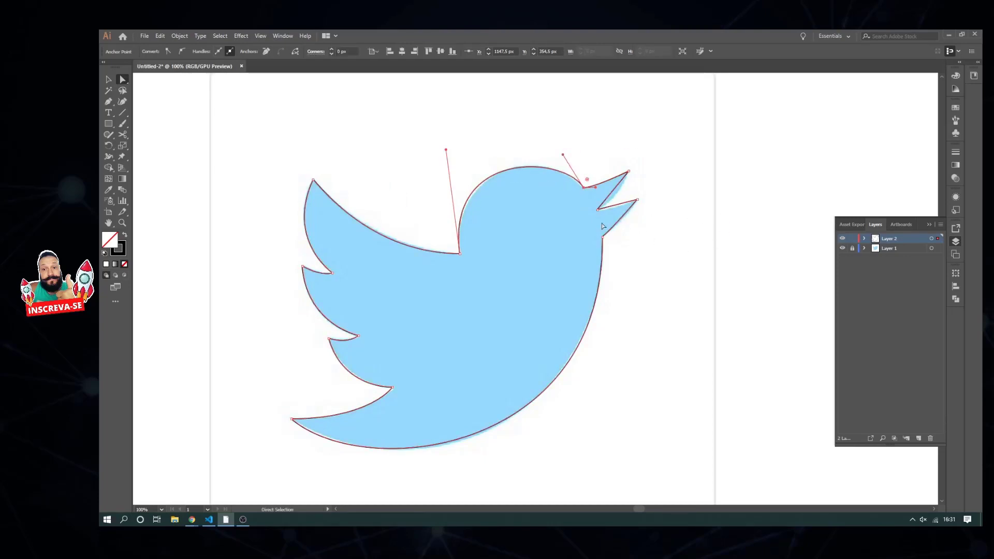
- Adjust the inner beak corner and make the upper beak tip a smooth curve matching the reference
{"action": "left_click_drag", "start_coordinate": [599, 210], "coordinate": [611, 212]}
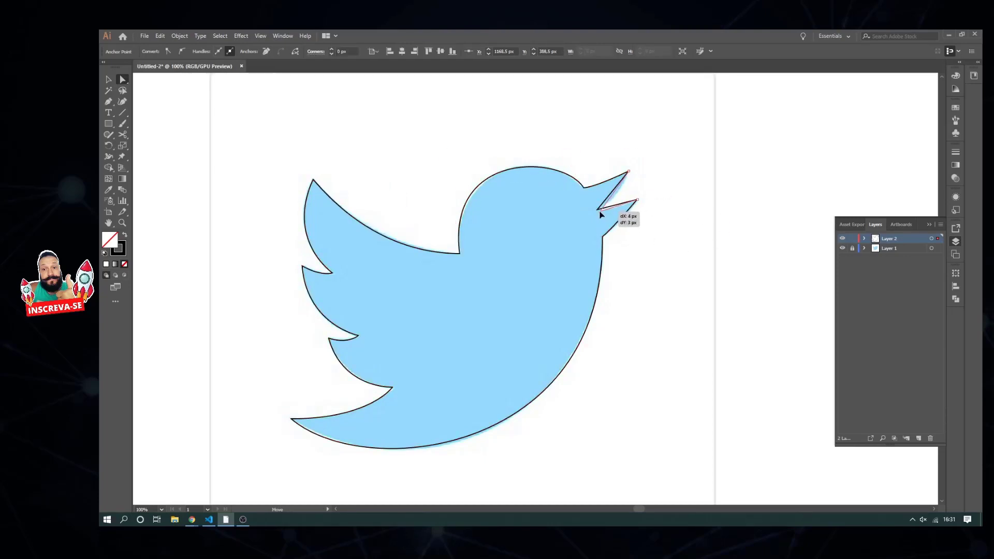
{"action": "left_click", "coordinate": [628, 171]}
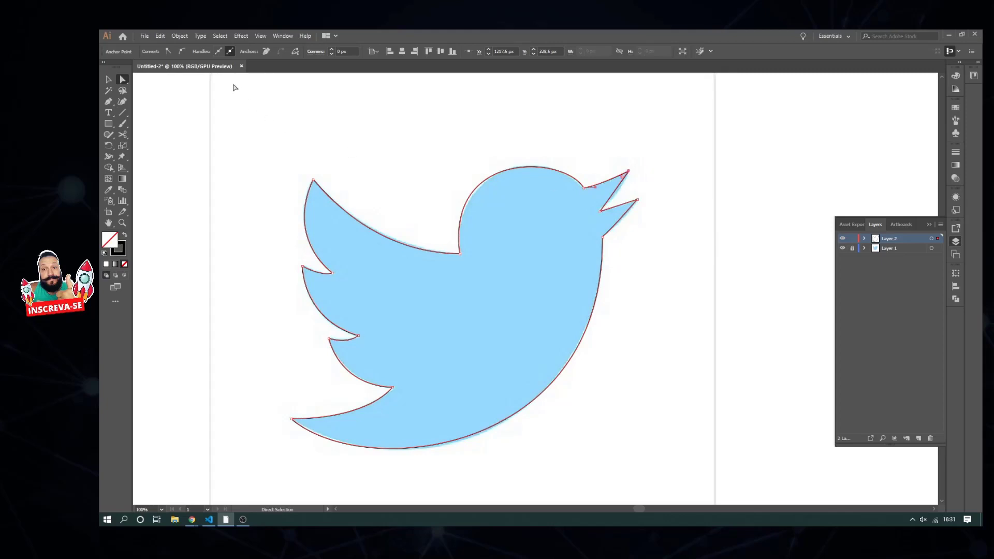
{"action": "left_click", "coordinate": [184, 52]}
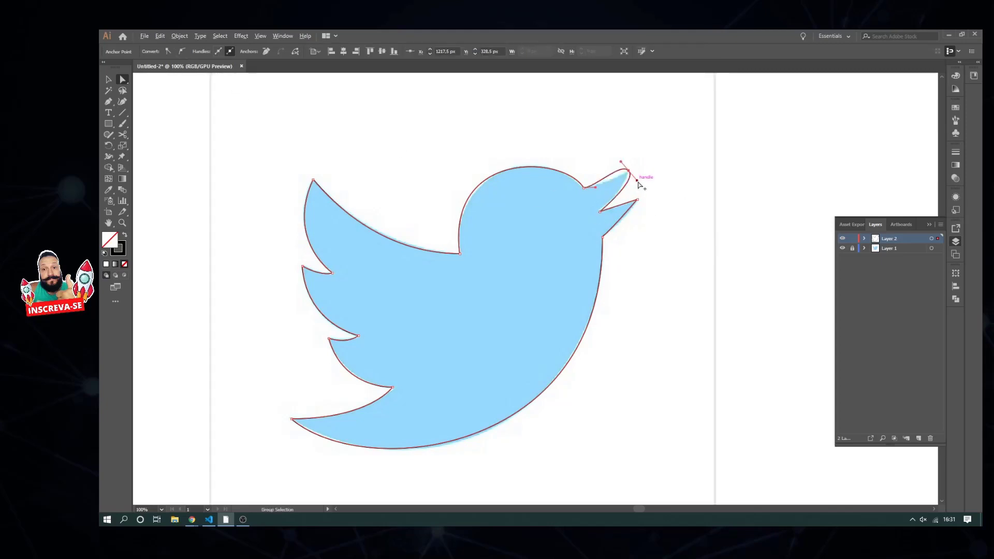
{"action": "left_click_drag", "start_coordinate": [637, 182], "coordinate": [615, 197]}
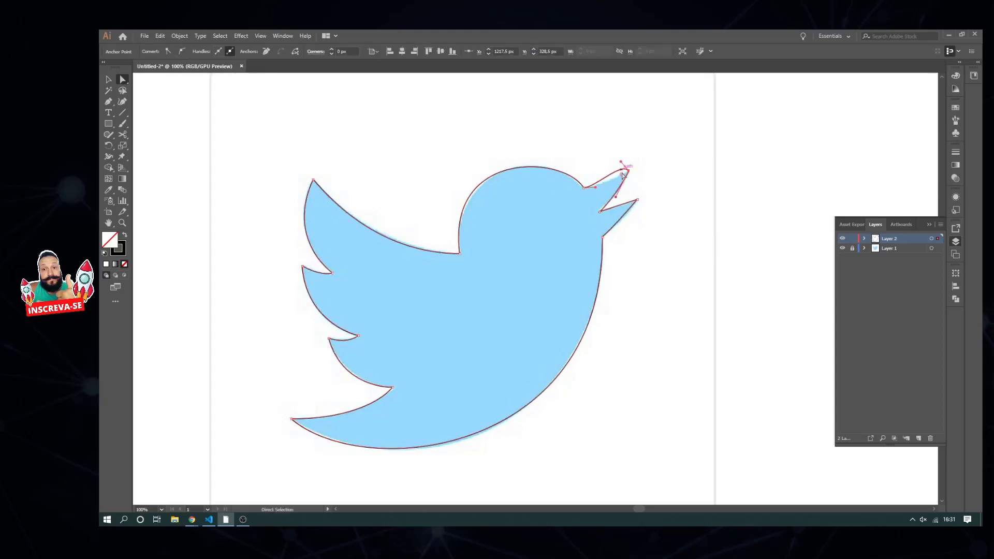
{"action": "scroll", "coordinate": [644, 158], "scroll_direction": "up", "scroll_amount": 3}
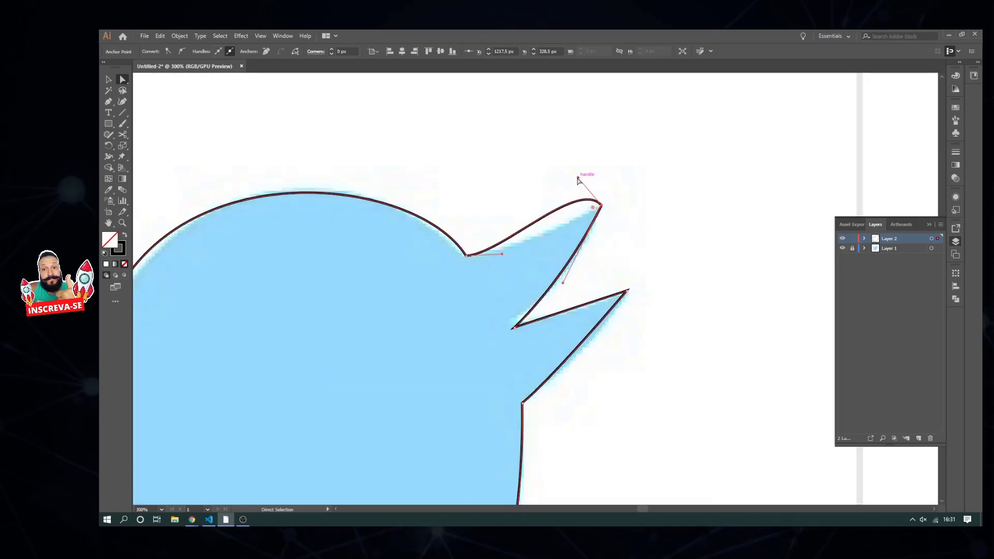
{"action": "mouse_move", "coordinate": [580, 179]}
{"action": "left_mouse_down"}
{"action": "mouse_move", "coordinate": [576, 215]}
{"action": "mouse_move", "coordinate": [550, 233]}
{"action": "left_mouse_up"}
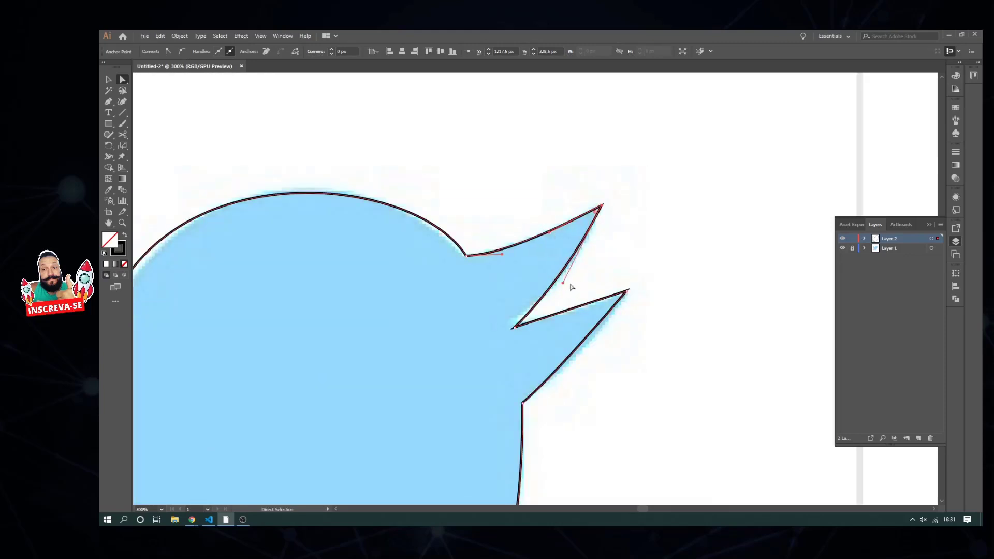
{"action": "left_click_drag", "start_coordinate": [564, 283], "coordinate": [576, 273]}
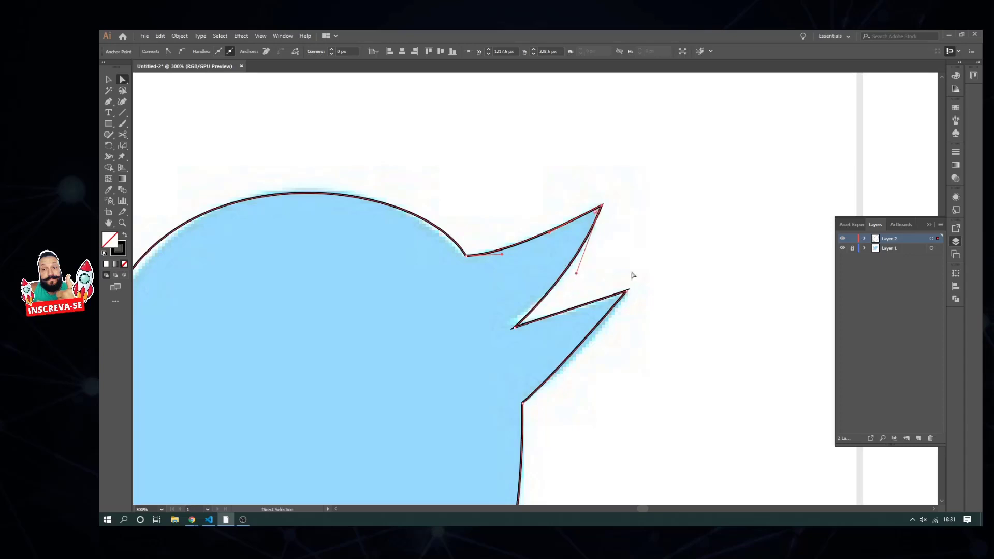
- Make the lower beak tip a smooth point and curve its edge along the tracing
{"action": "left_click", "coordinate": [628, 291]}
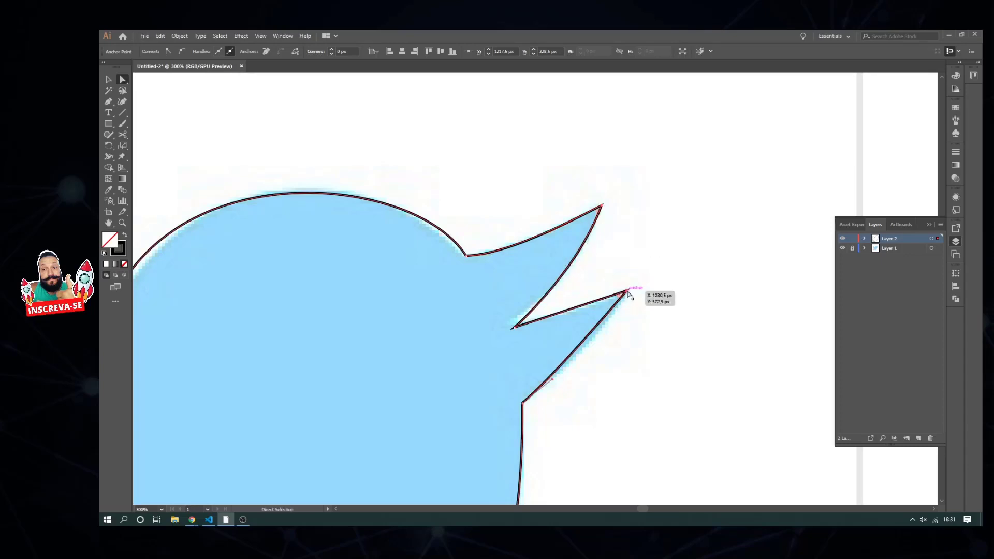
{"action": "left_click", "coordinate": [183, 51]}
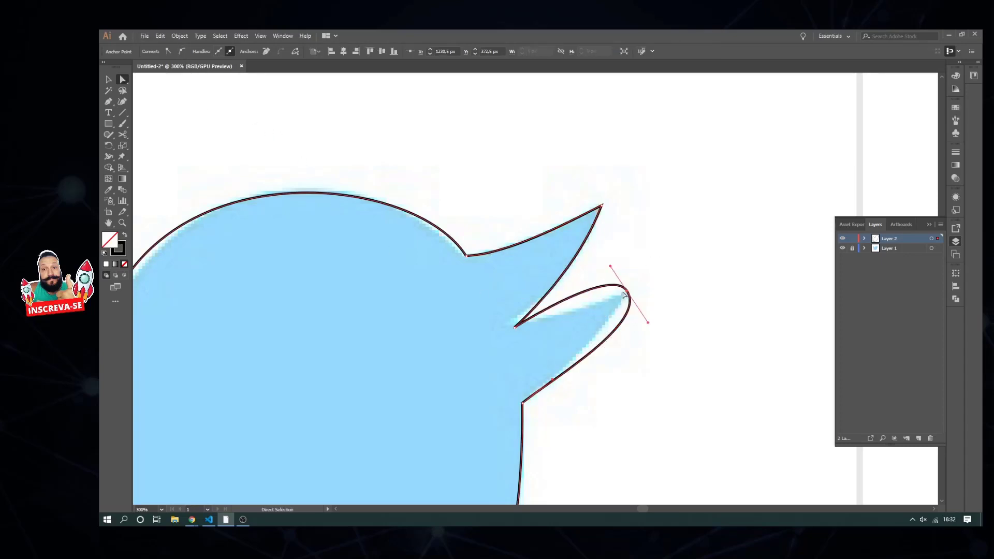
{"action": "mouse_move", "coordinate": [610, 268]}
{"action": "left_mouse_down"}
{"action": "mouse_move", "coordinate": [604, 312]}
{"action": "mouse_move", "coordinate": [581, 310]}
{"action": "left_mouse_up"}
{"action": "left_click_drag", "start_coordinate": [649, 323], "coordinate": [575, 376]}
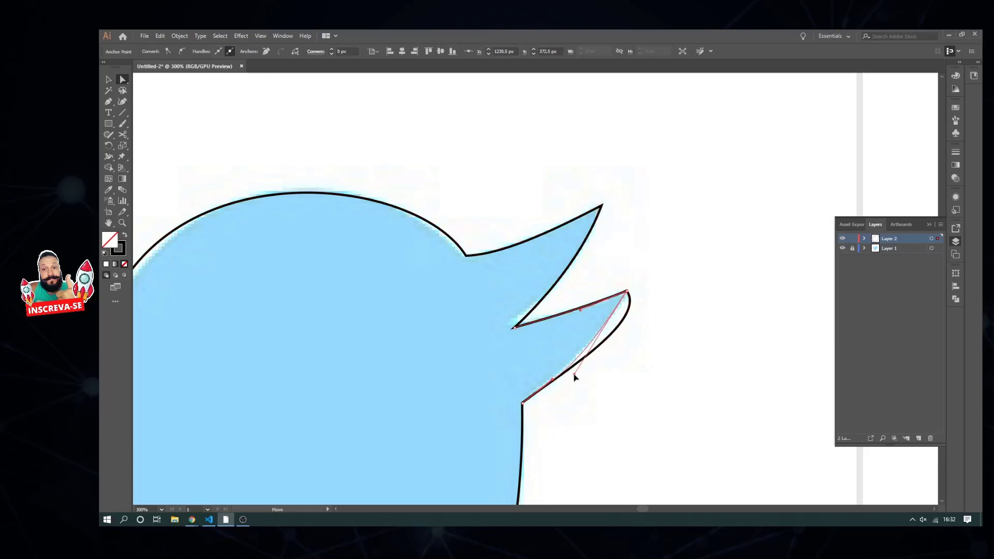
{"action": "key", "text": "ctrl+1"}
{"action": "scroll", "coordinate": [627, 373], "scroll_direction": "down", "scroll_amount": 3}
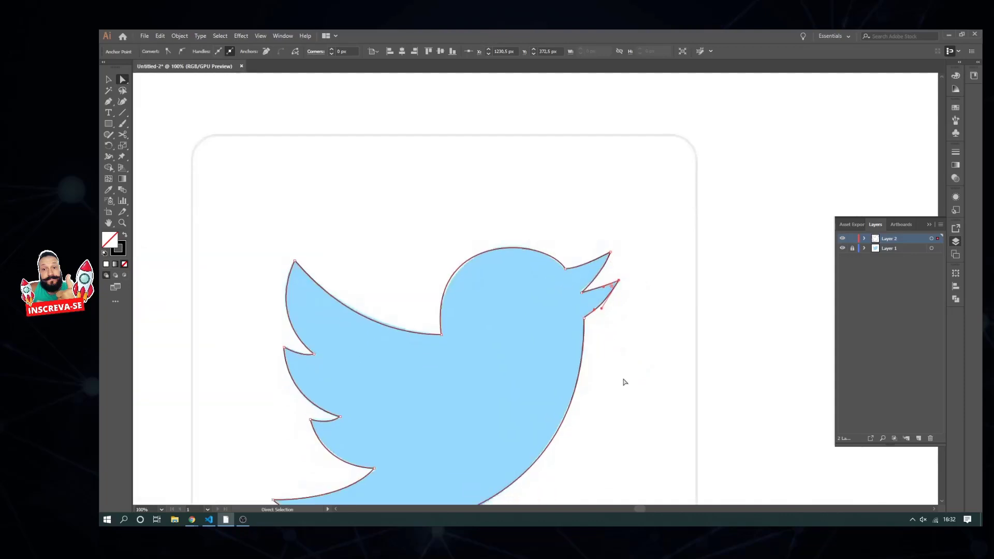
{"action": "left_click", "coordinate": [625, 382]}
- With the reference layer hidden, move the traced bird outline to the artboard's right side
{"action": "key", "text": "v"}
{"action": "scroll", "coordinate": [438, 220], "scroll_direction": "down", "scroll_amount": 3}
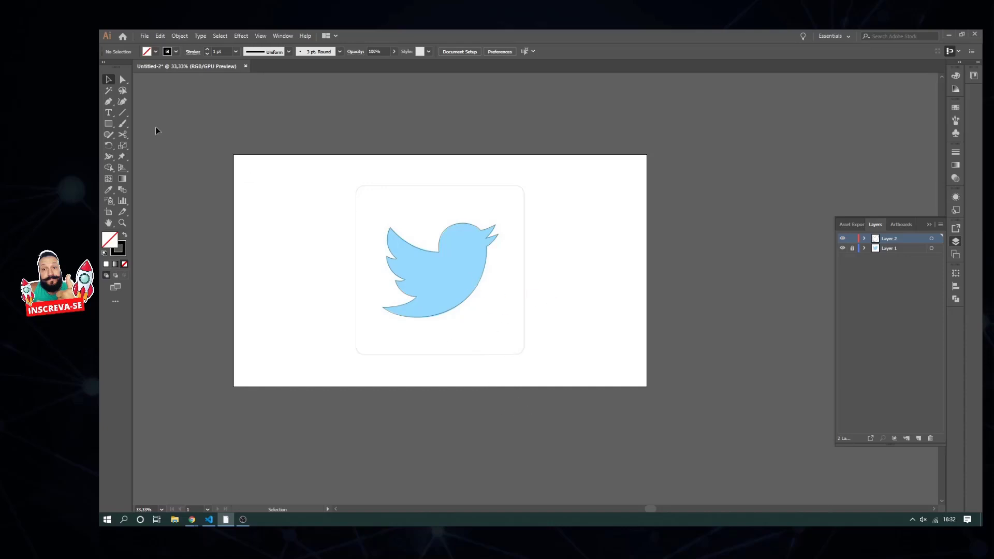
{"action": "left_click", "coordinate": [108, 80]}
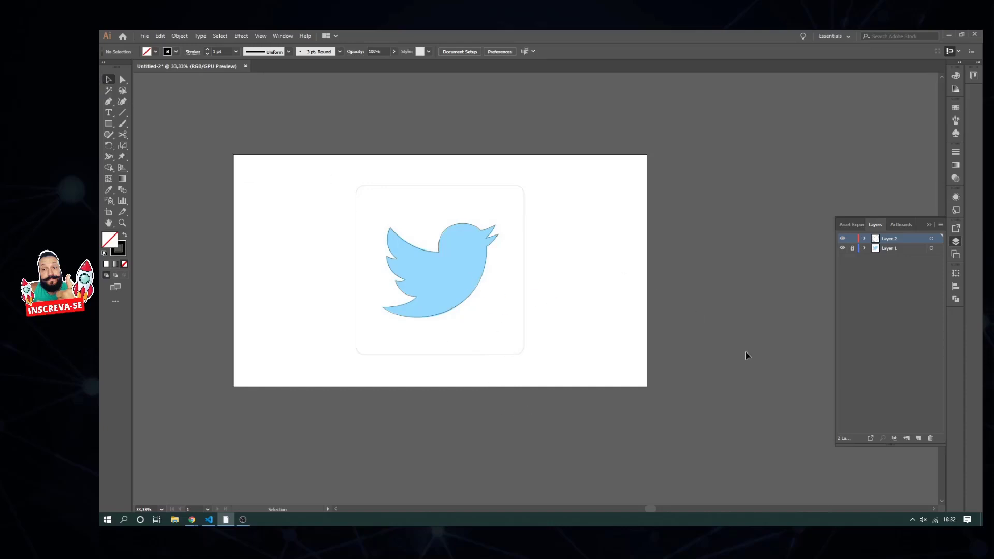
{"action": "left_click", "coordinate": [842, 249]}
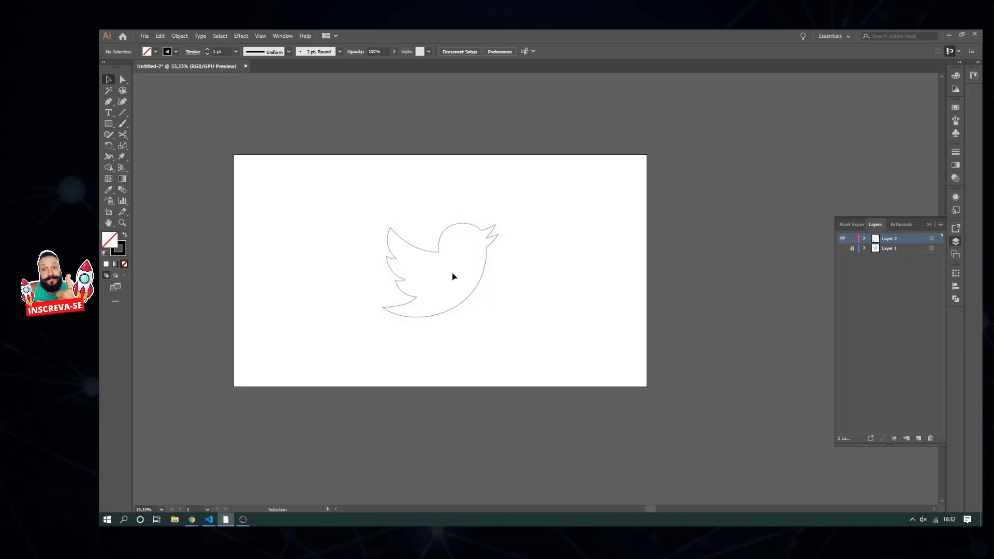
{"action": "left_click", "coordinate": [456, 306]}
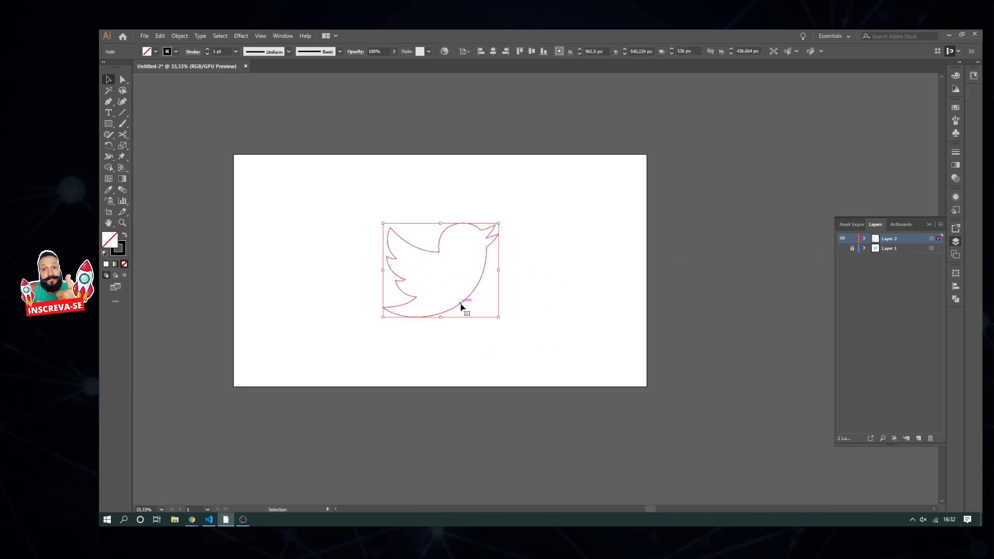
{"action": "left_click_drag", "start_coordinate": [464, 307], "coordinate": [576, 300]}
{"action": "left_click", "coordinate": [652, 446]}
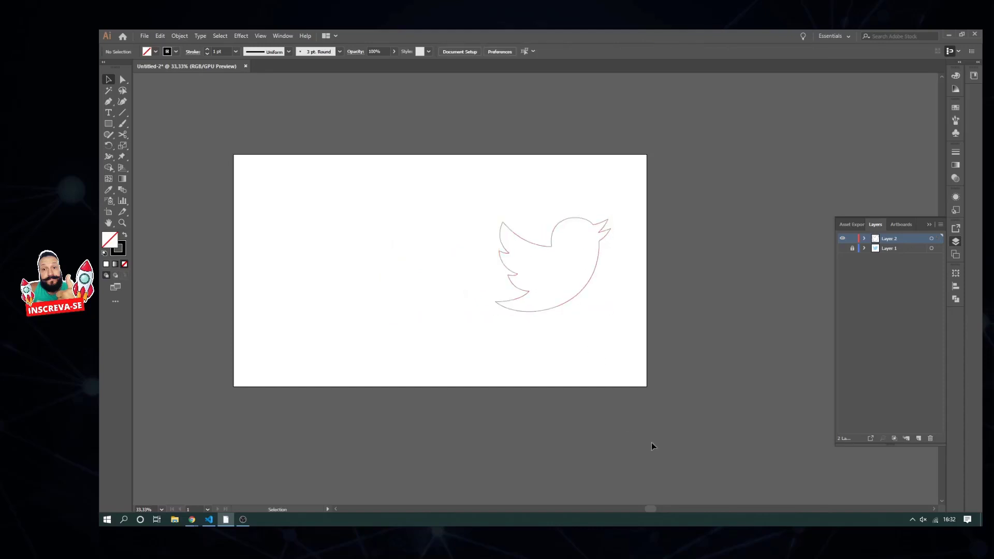
- Show the reference layer again, move the blue reference bird left and nudge the outline left
{"action": "left_click", "coordinate": [843, 249]}
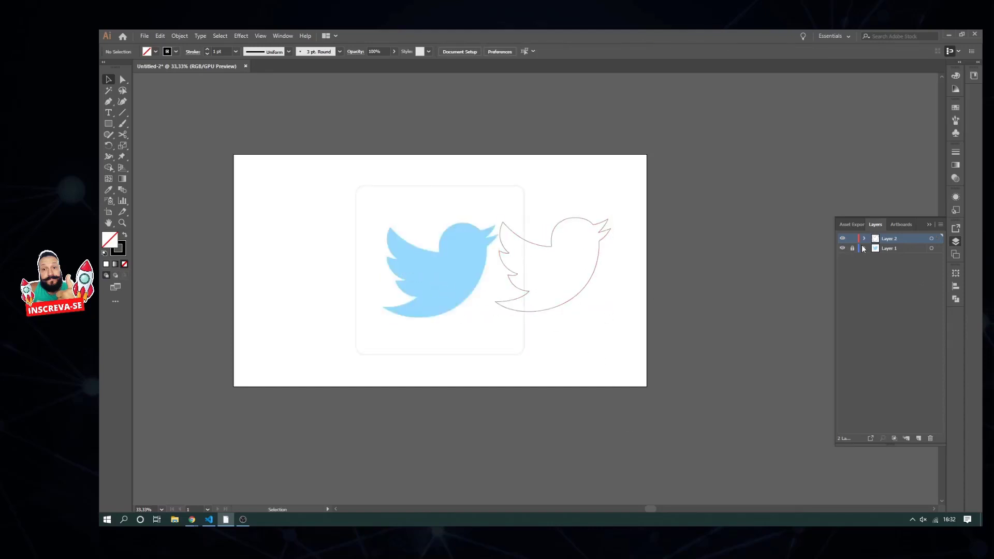
{"action": "left_click_drag", "start_coordinate": [452, 296], "coordinate": [370, 290]}
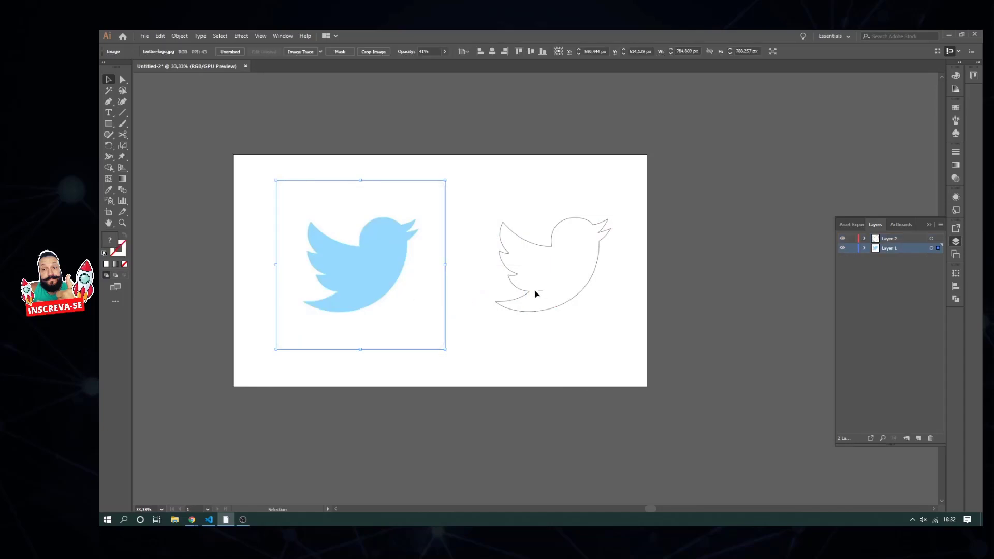
{"action": "left_click", "coordinate": [521, 297]}
{"action": "left_click", "coordinate": [586, 341]}
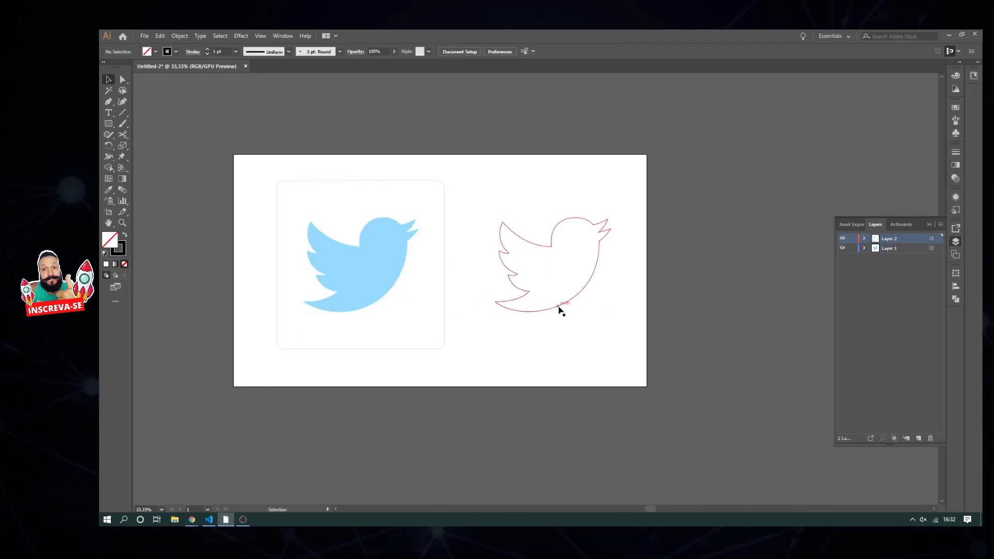
{"action": "left_click_drag", "start_coordinate": [559, 309], "coordinate": [526, 310]}
{"action": "left_click", "coordinate": [420, 273]}
{"action": "scroll", "coordinate": [420, 273], "scroll_direction": "up", "scroll_amount": 2}
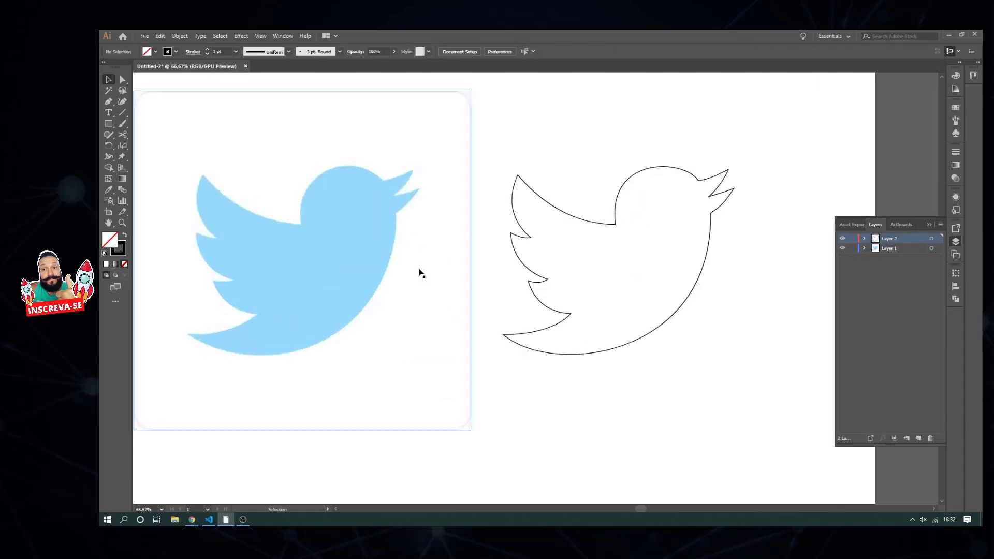
- Restore the reference logo image to full opacity
{"action": "left_click", "coordinate": [337, 239]}
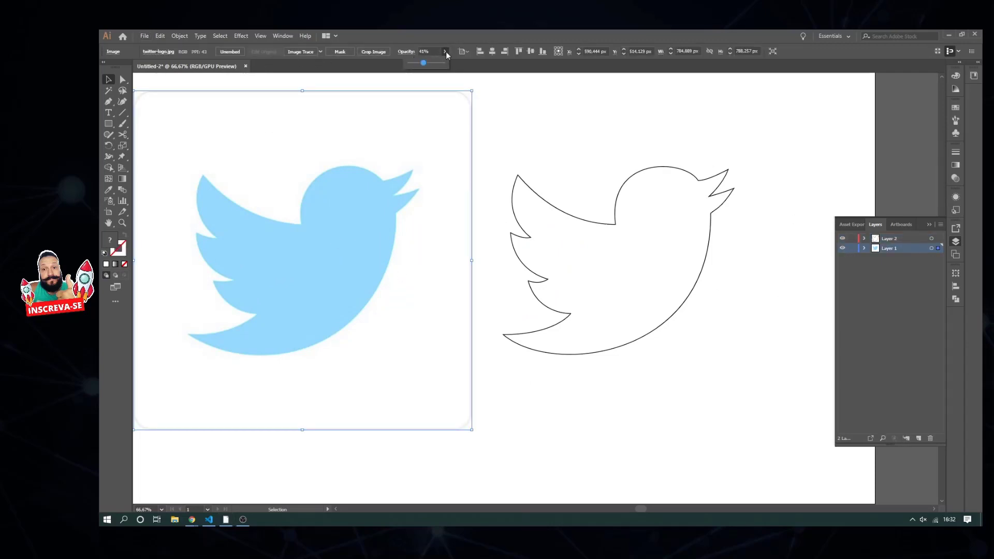
{"action": "key", "text": "0"}
{"action": "left_click", "coordinate": [529, 205]}
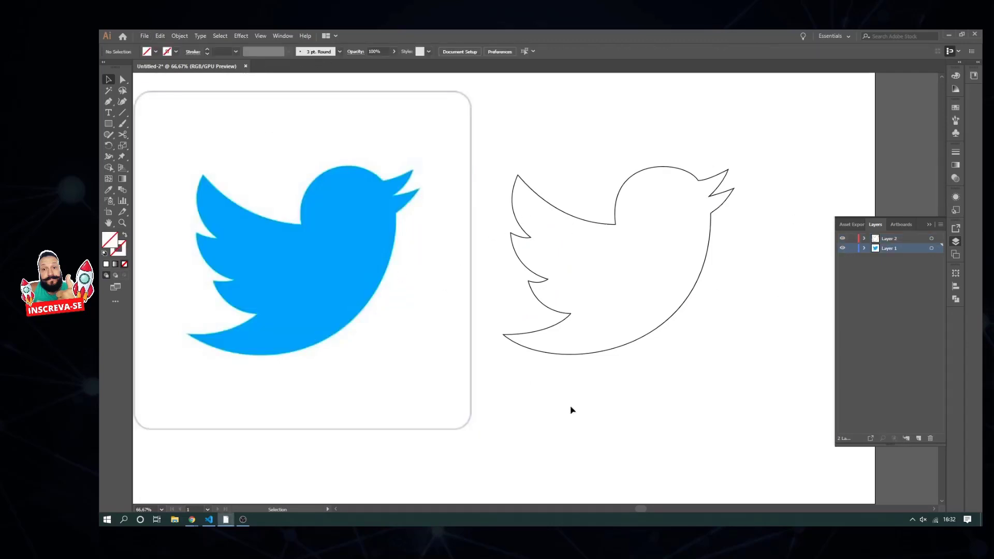
- Fill the traced bird outline with the reference logo's blue using the Eyedropper, then deselect
{"action": "left_click_drag", "start_coordinate": [688, 395], "coordinate": [511, 84]}
{"action": "left_click_drag", "start_coordinate": [498, 121], "coordinate": [781, 411]}
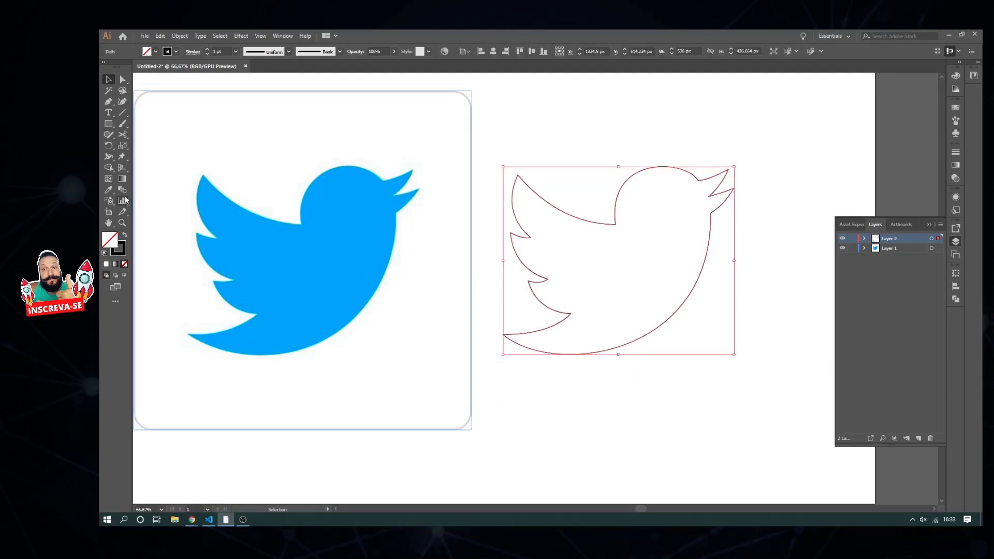
{"action": "left_click", "coordinate": [109, 191]}
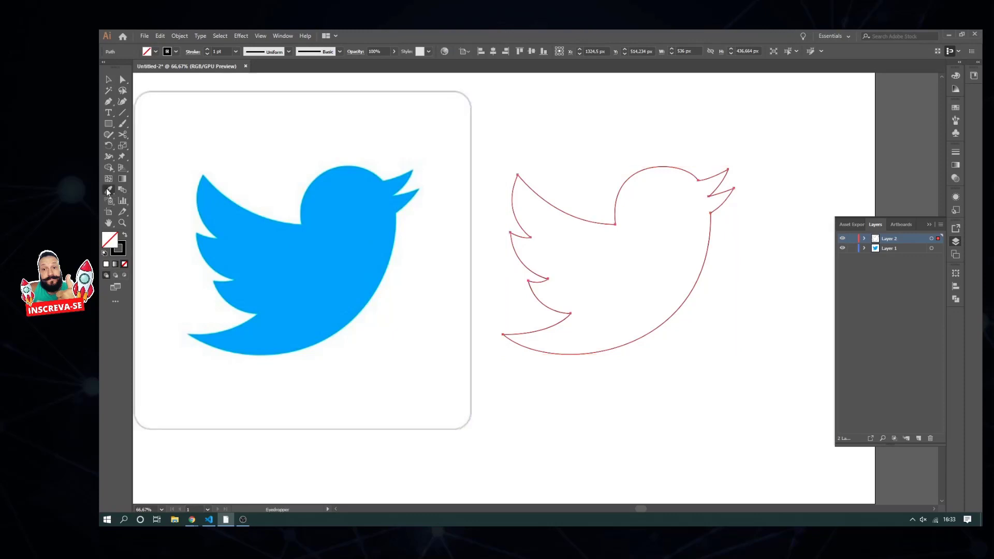
{"action": "left_click", "coordinate": [328, 234]}
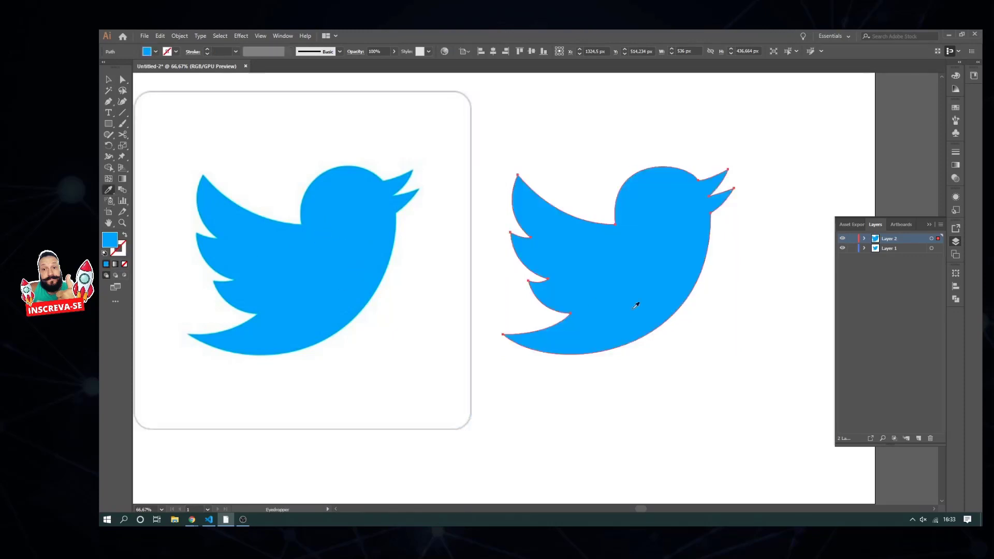
{"action": "left_click", "coordinate": [109, 80]}
{"action": "left_click", "coordinate": [636, 386]}
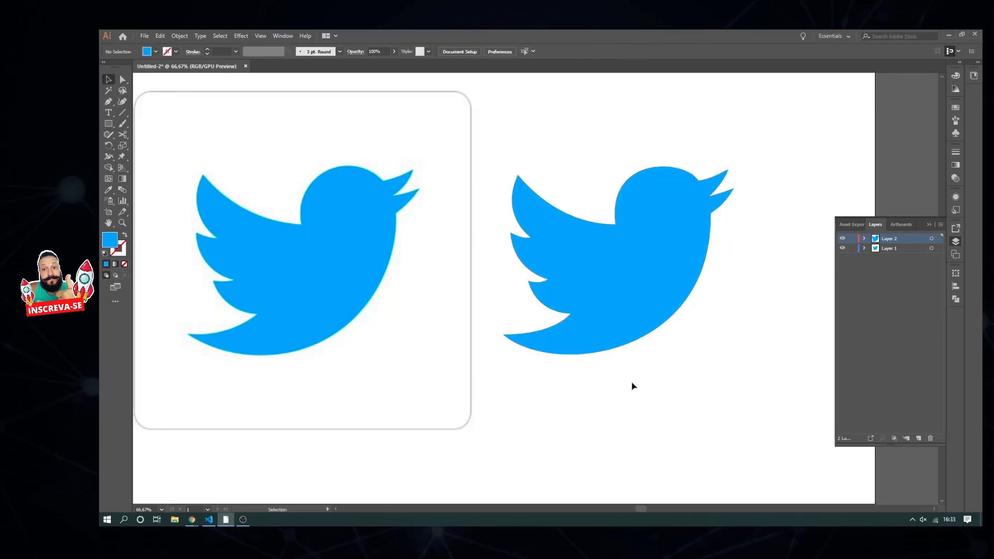
- Enlarge the reference logo image, then hide its layer
{"action": "left_click", "coordinate": [462, 398]}
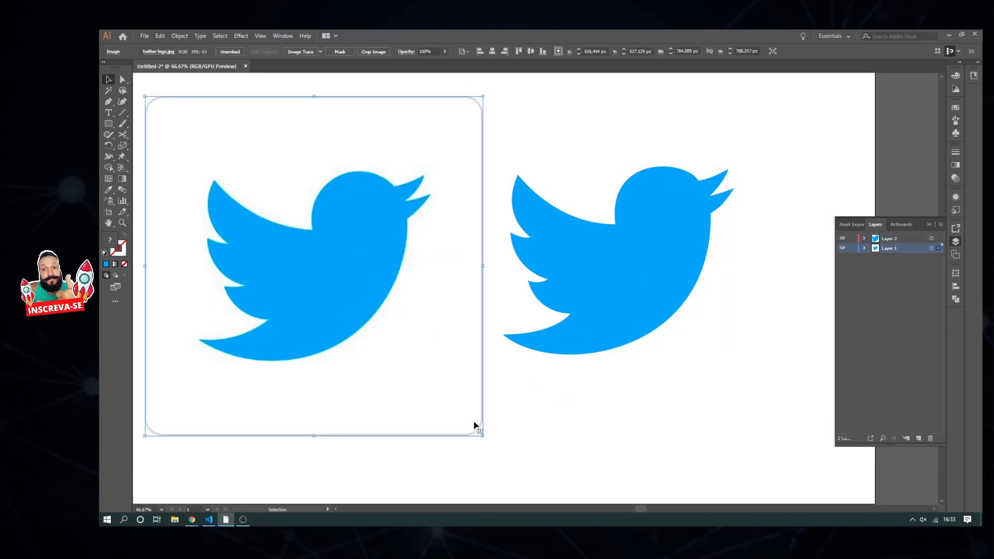
{"action": "mouse_move", "coordinate": [470, 429]}
{"action": "left_mouse_down"}
{"action": "mouse_move", "coordinate": [323, 260]}
{"action": "mouse_move", "coordinate": [610, 467]}
{"action": "left_mouse_up"}
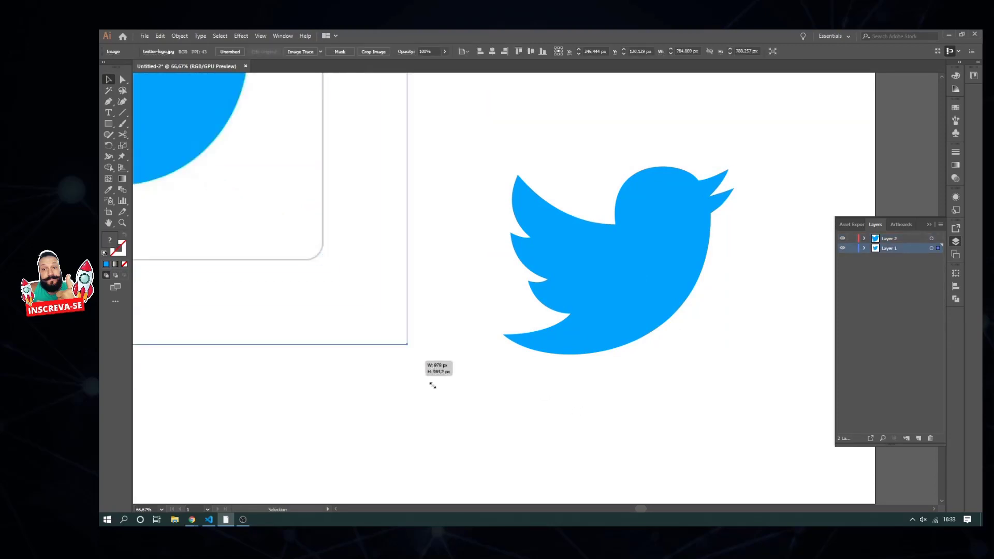
{"action": "left_click", "coordinate": [738, 426]}
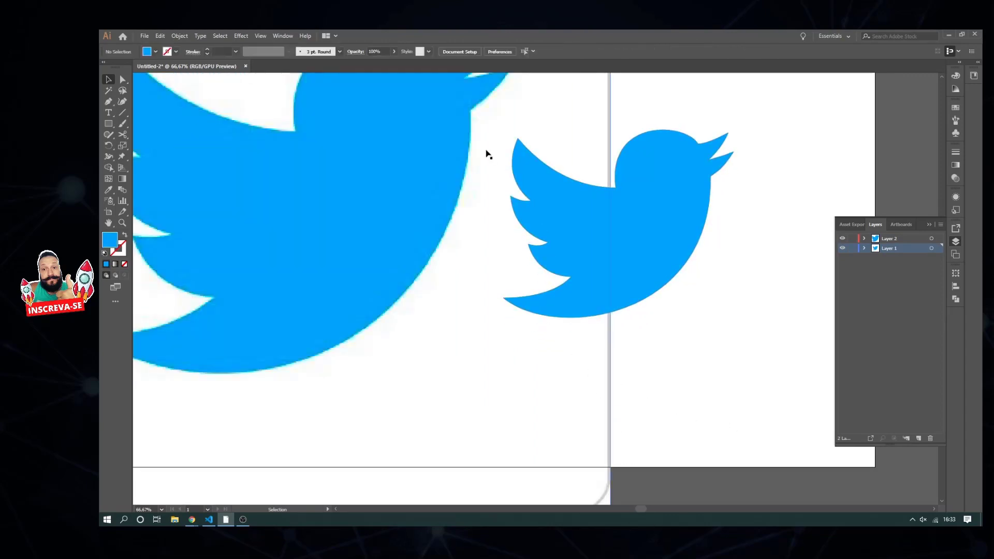
{"action": "left_click", "coordinate": [843, 248]}
- Scale the blue vector bird up far past the artboard edges
{"action": "left_click", "coordinate": [653, 290]}
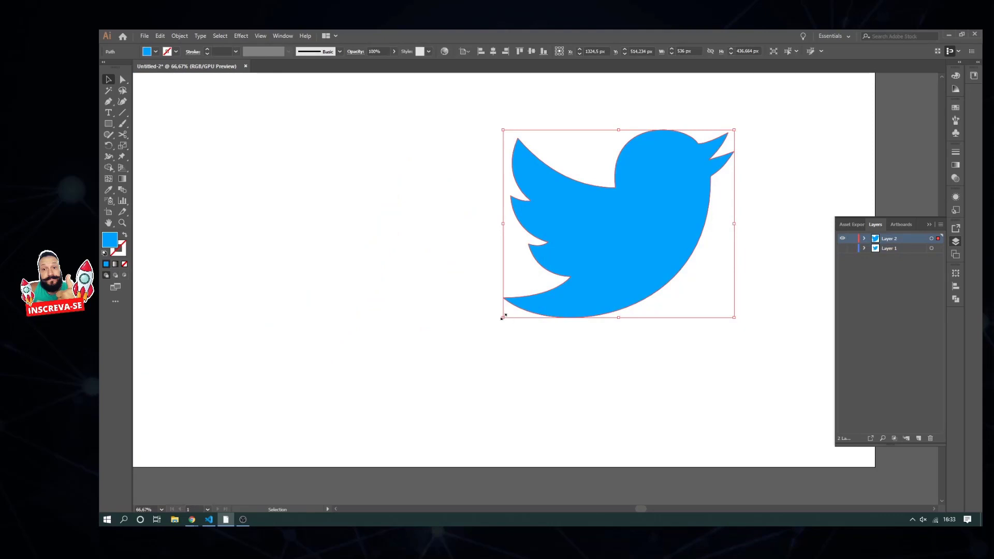
{"action": "left_click_drag", "start_coordinate": [502, 317], "coordinate": [203, 474]}
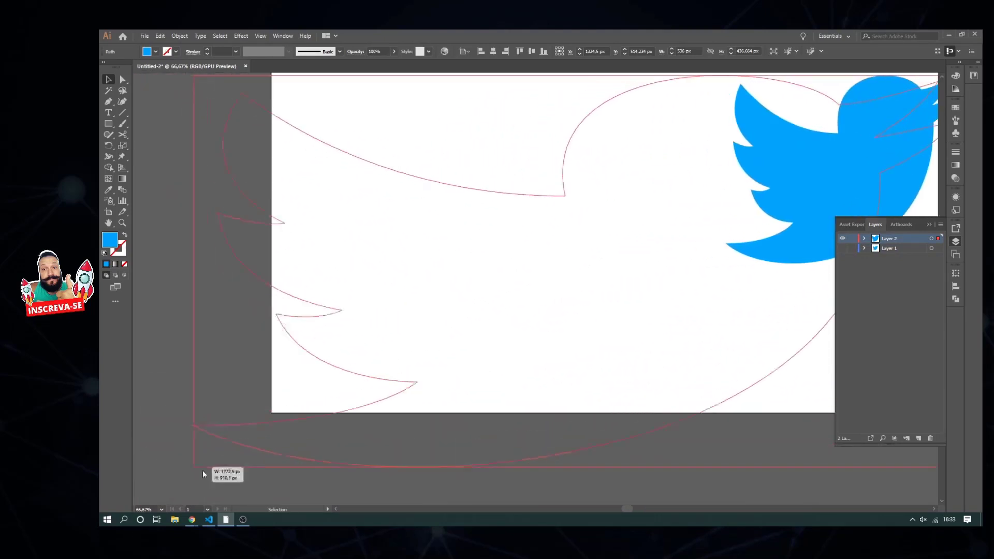
{"action": "left_click_drag", "start_coordinate": [203, 470], "coordinate": [209, 497]}
{"action": "scroll", "coordinate": [522, 405], "scroll_direction": "up", "scroll_amount": 1}
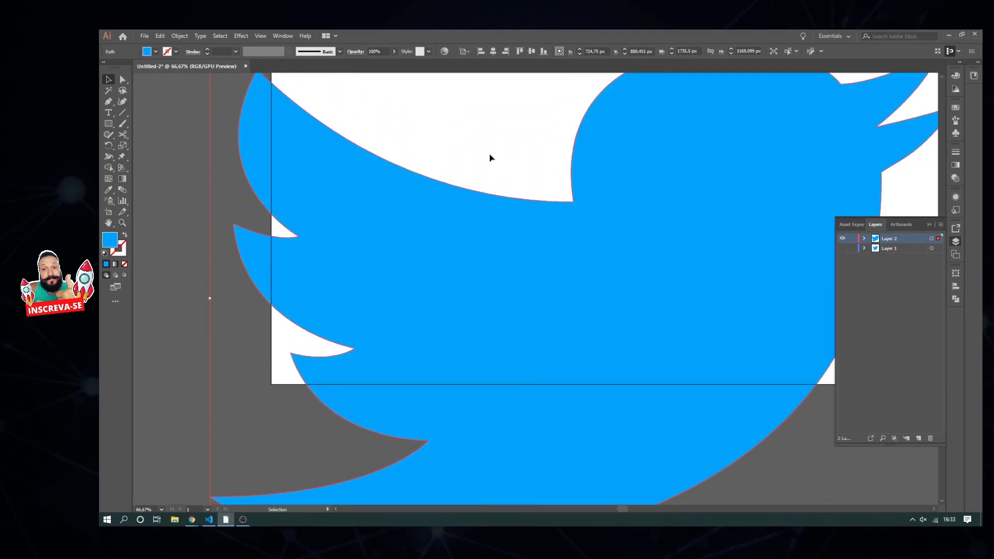
{"action": "left_click", "coordinate": [153, 232]}
{"action": "scroll", "coordinate": [459, 233], "scroll_direction": "up", "scroll_amount": 3}
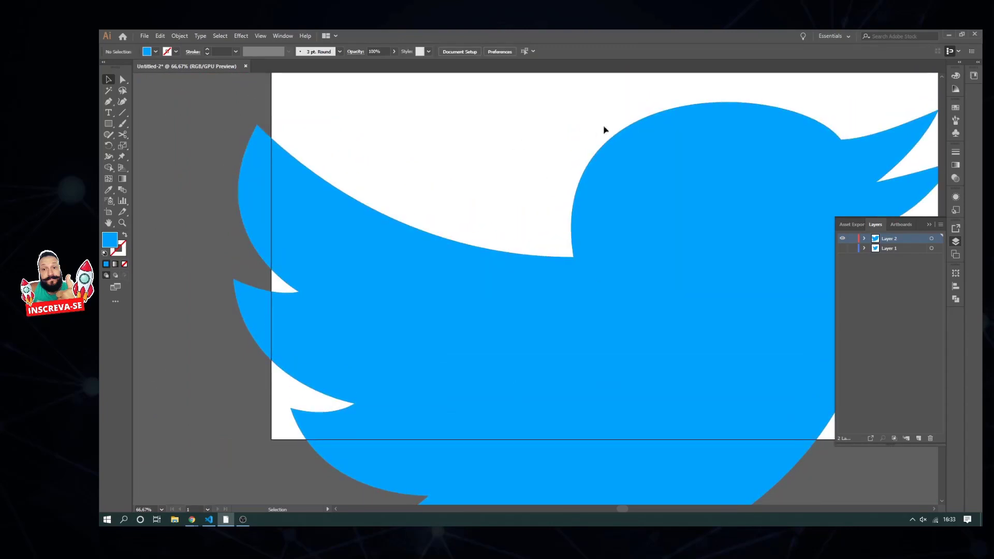
- Undo the bird's enlargement with two Ctrl+Z and fit the artboard in the window
{"action": "key", "text": "ctrl+z"}
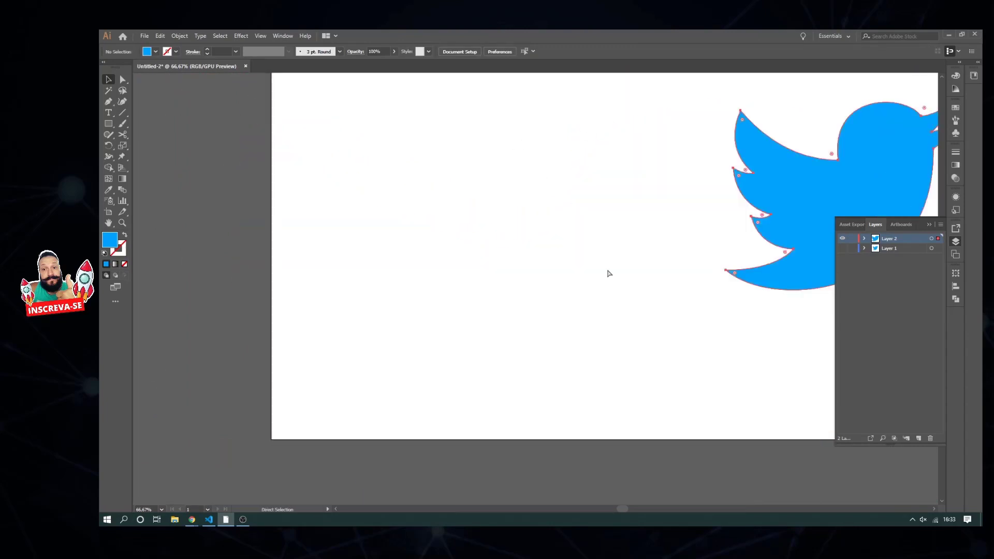
{"action": "key", "text": "ctrl+z"}
{"action": "key", "text": "ctrl+z"}
{"action": "key", "text": "ctrl+z"}
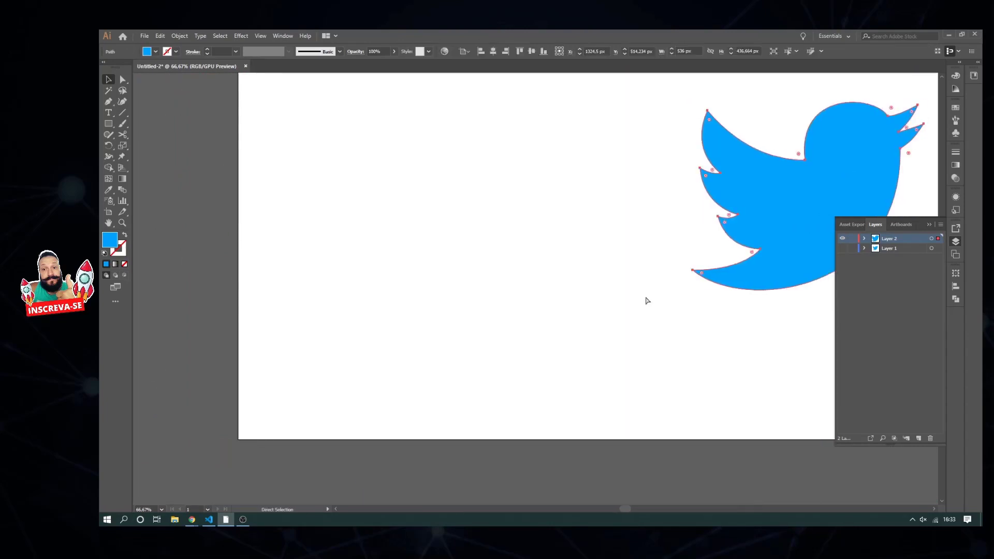
{"action": "key", "text": "ctrl+0"}
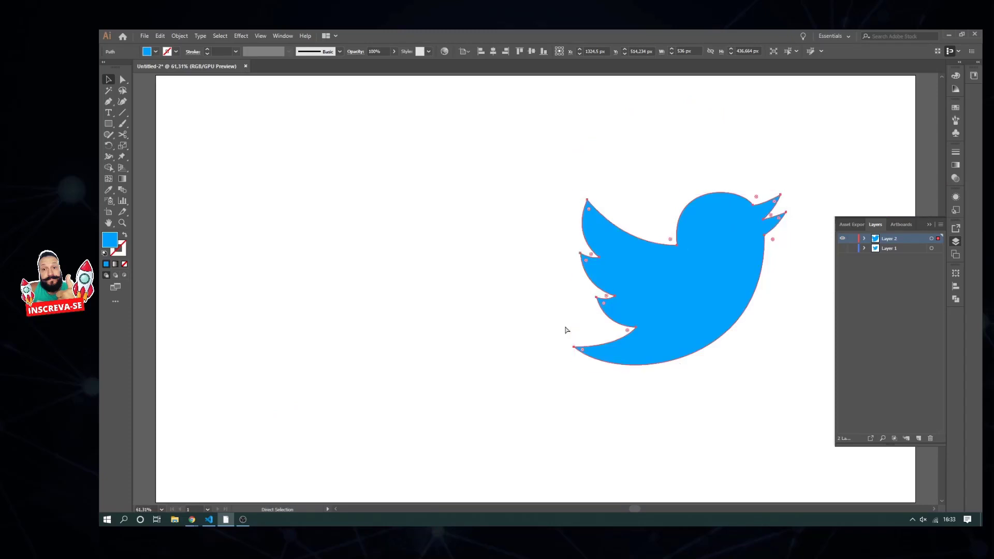
{"action": "key", "text": "ctrl+1"}
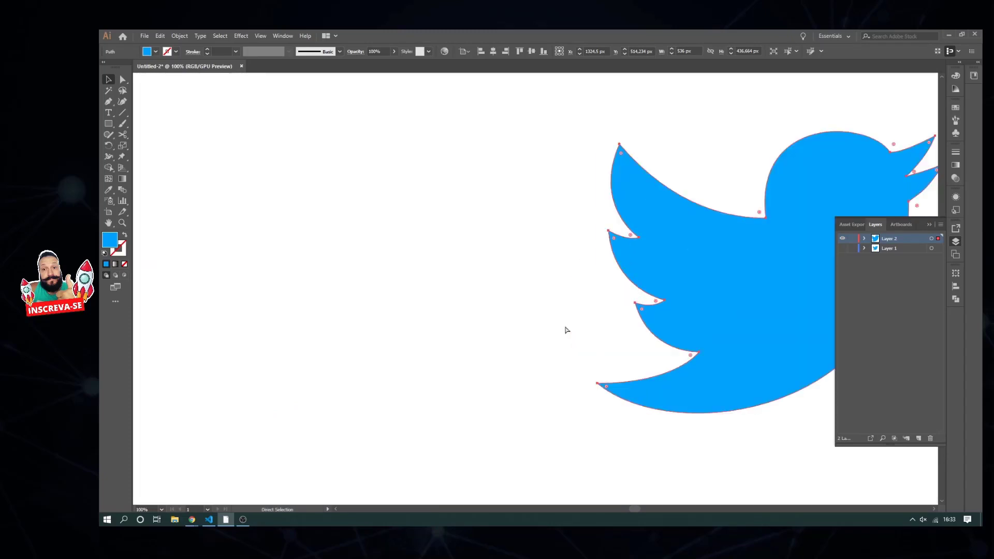
{"action": "key", "text": "ctrl+0"}
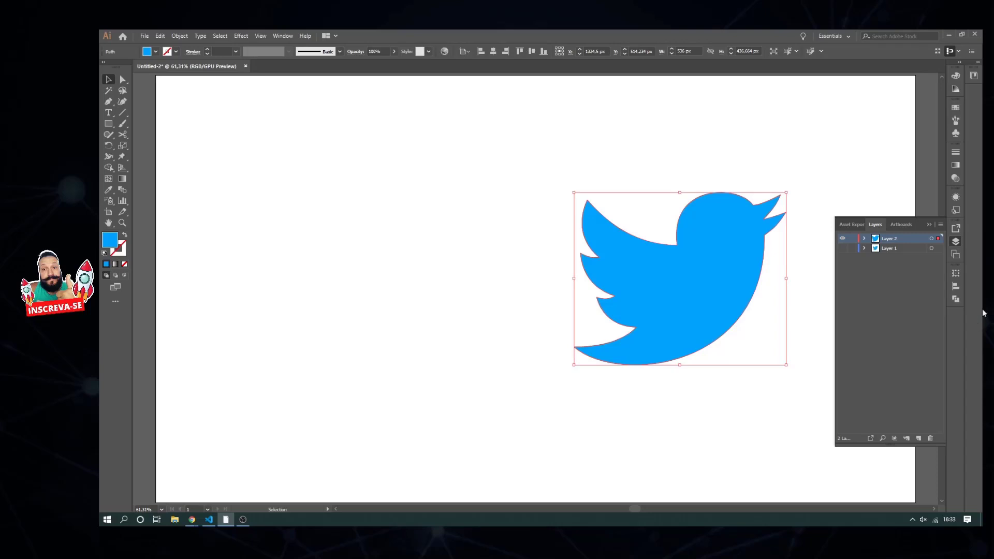
- Close the Layers panel and centre the bird horizontally and vertically on the artboard
{"action": "left_click", "coordinate": [930, 225]}
{"action": "key", "text": "ctrl+minus"}
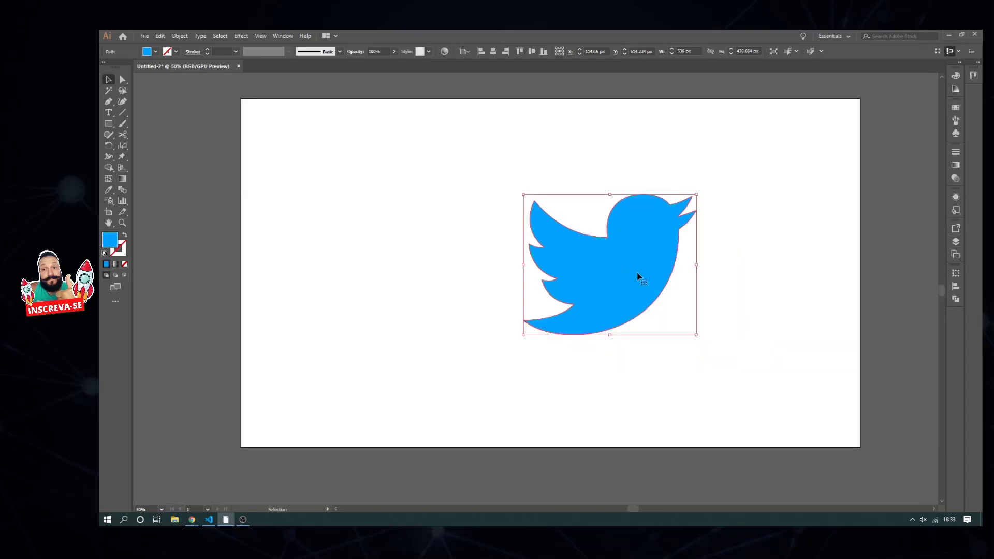
{"action": "left_click_drag", "start_coordinate": [638, 278], "coordinate": [548, 241]}
{"action": "left_click", "coordinate": [493, 52]}
{"action": "left_click", "coordinate": [532, 51]}
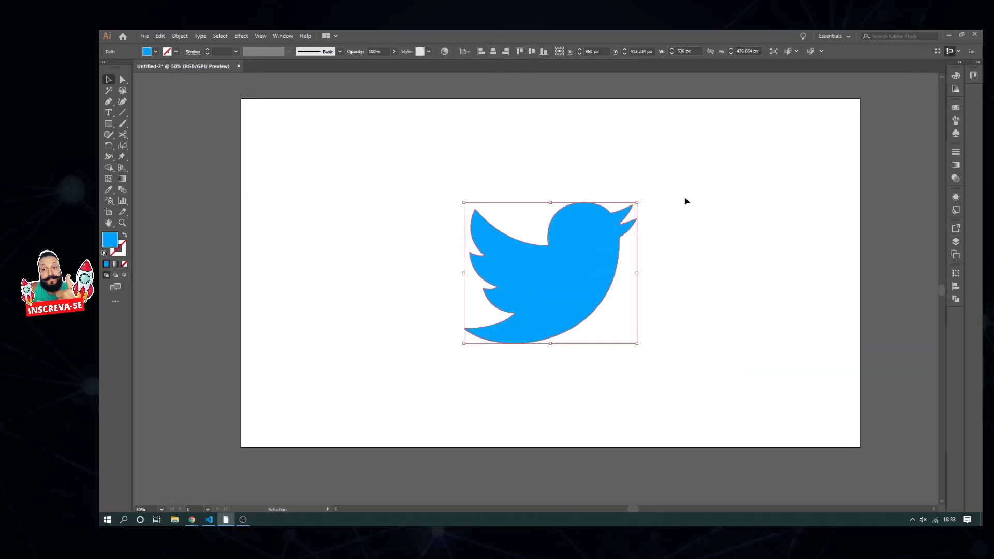
{"action": "left_click", "coordinate": [735, 316]}
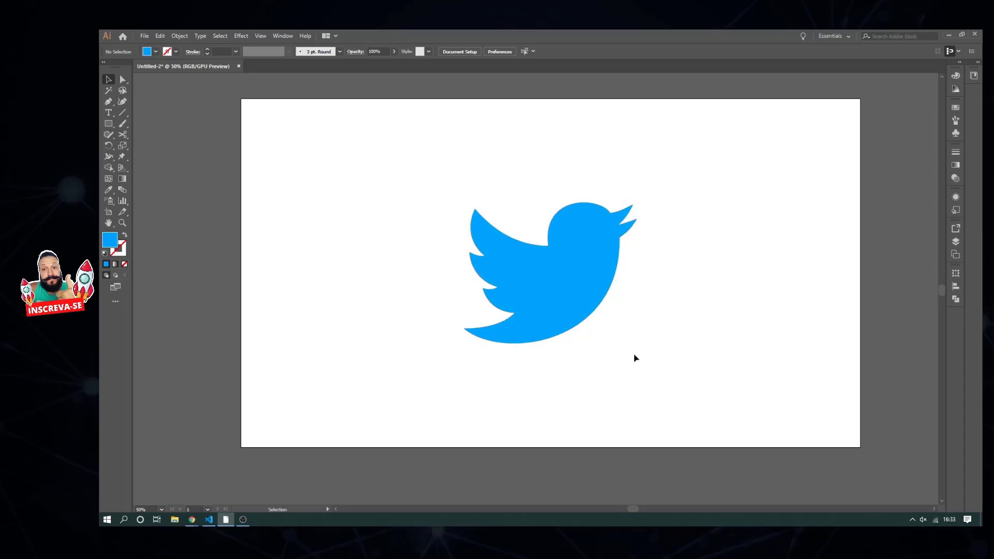
{"action": "left_click", "coordinate": [558, 285]}
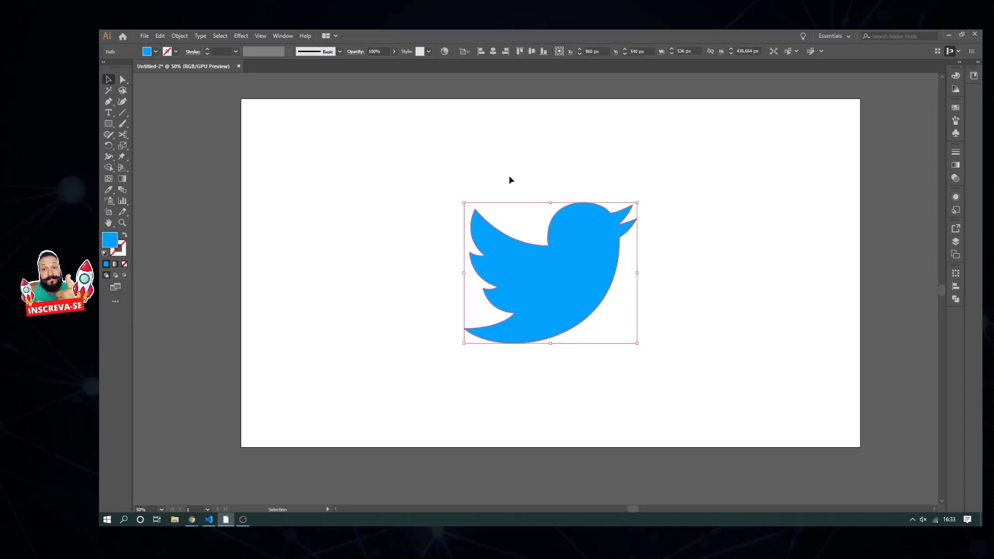
{"action": "left_click", "coordinate": [365, 207]}
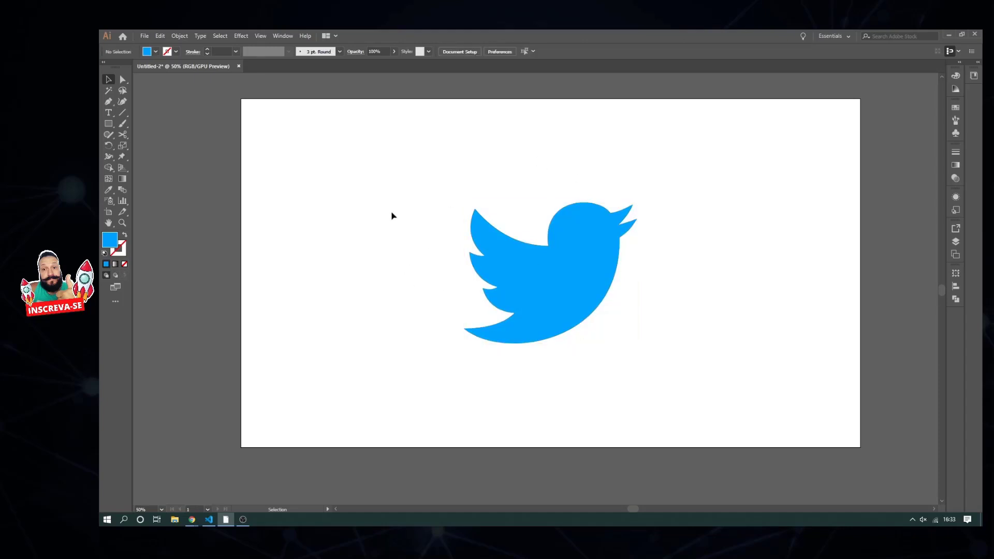
{"action": "left_click", "coordinate": [575, 271]}
{"action": "left_click", "coordinate": [393, 275]}
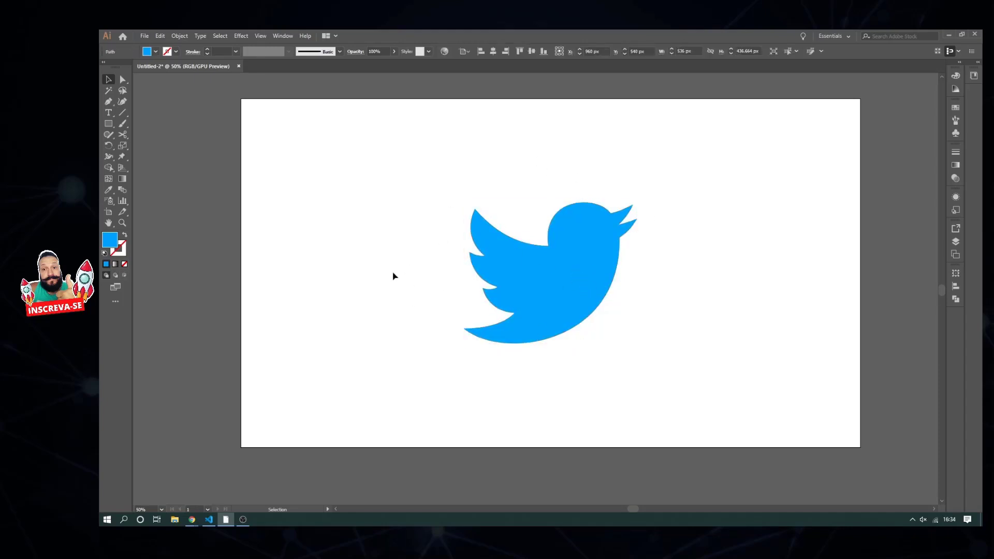
{"action": "left_click", "coordinate": [145, 36]}
{"action": "mouse_move", "coordinate": [161, 198]}
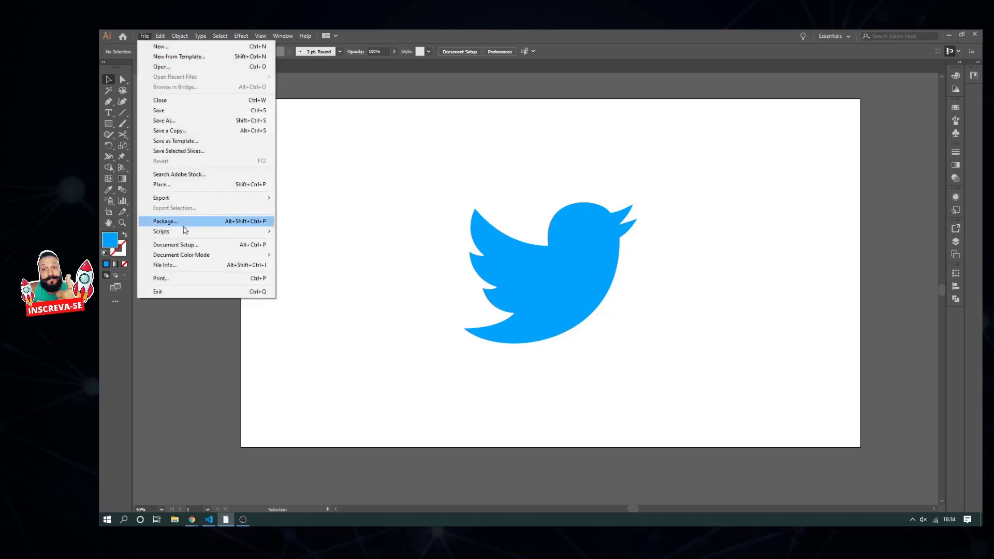
{"action": "left_click", "coordinate": [301, 208]}
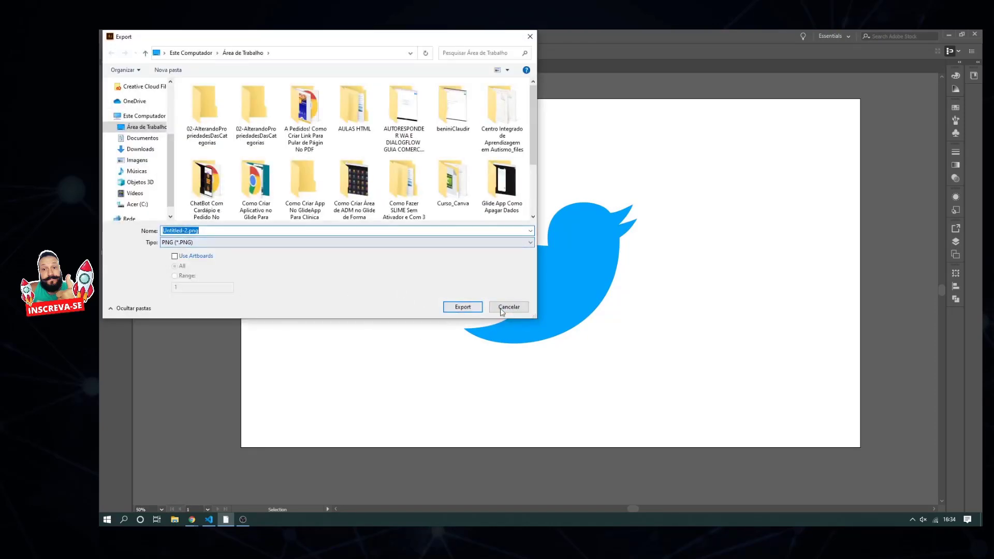
{"action": "left_click", "coordinate": [462, 307]}
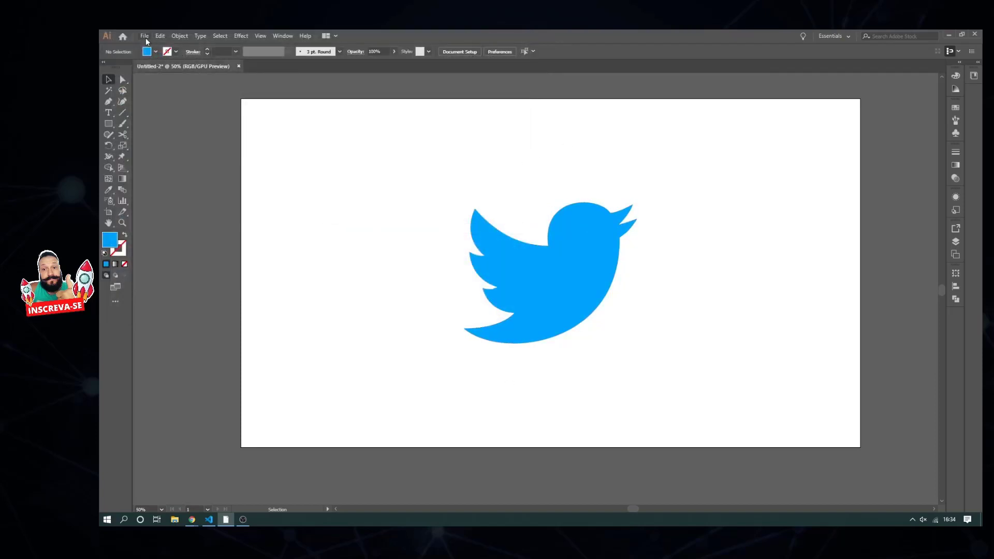
{"action": "left_click", "coordinate": [144, 35]}
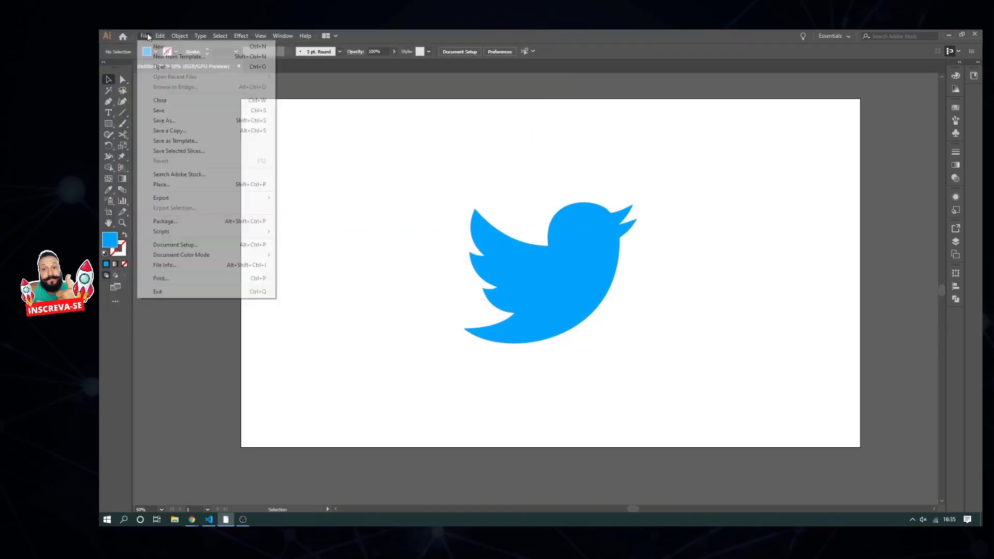
{"action": "left_click", "coordinate": [186, 122]}
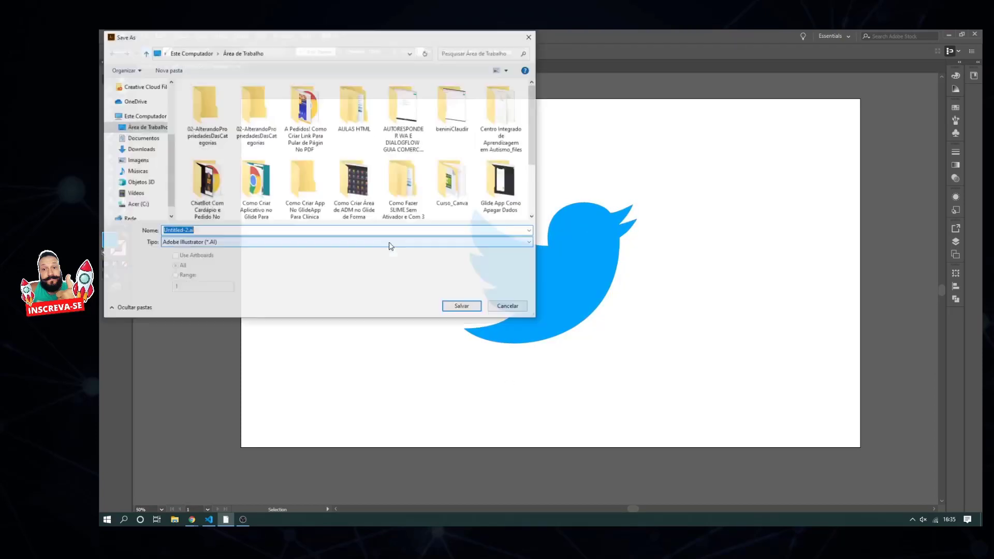
{"action": "left_click", "coordinate": [380, 247]}
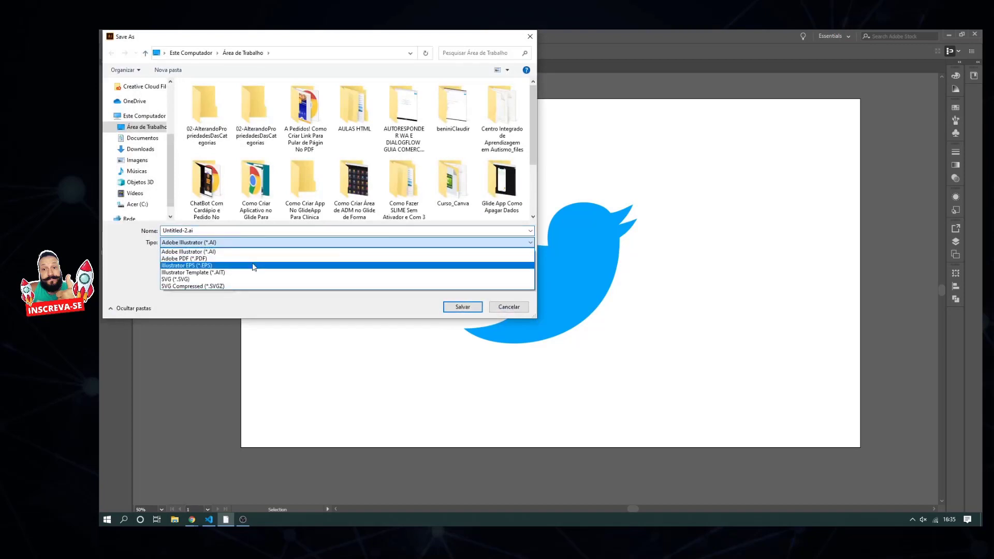
{"action": "left_click", "coordinate": [356, 258]}
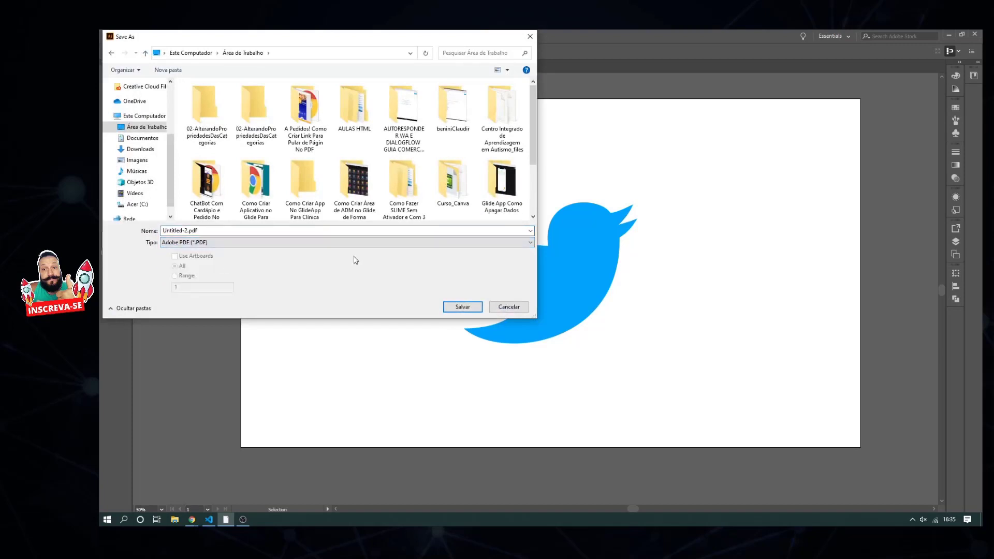
{"action": "left_click", "coordinate": [506, 307]}
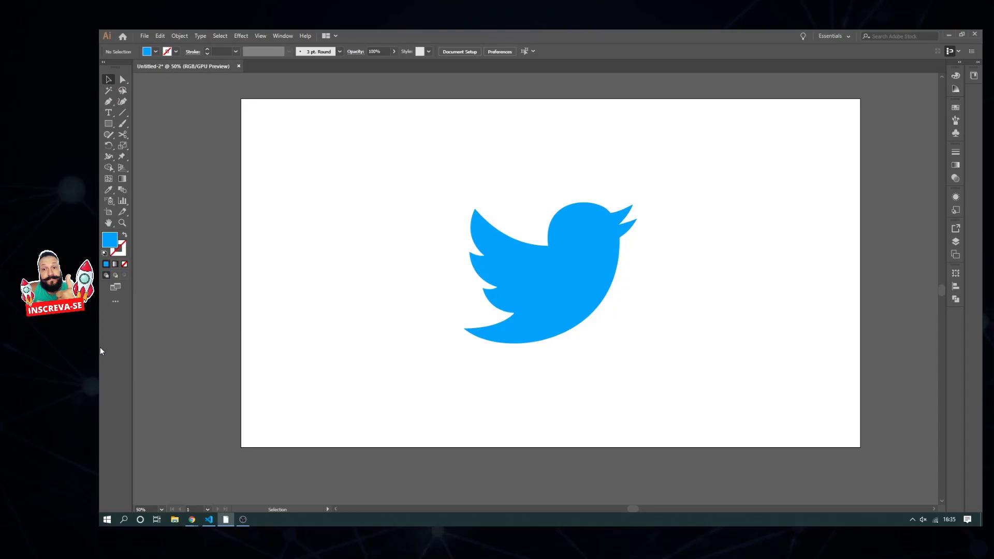